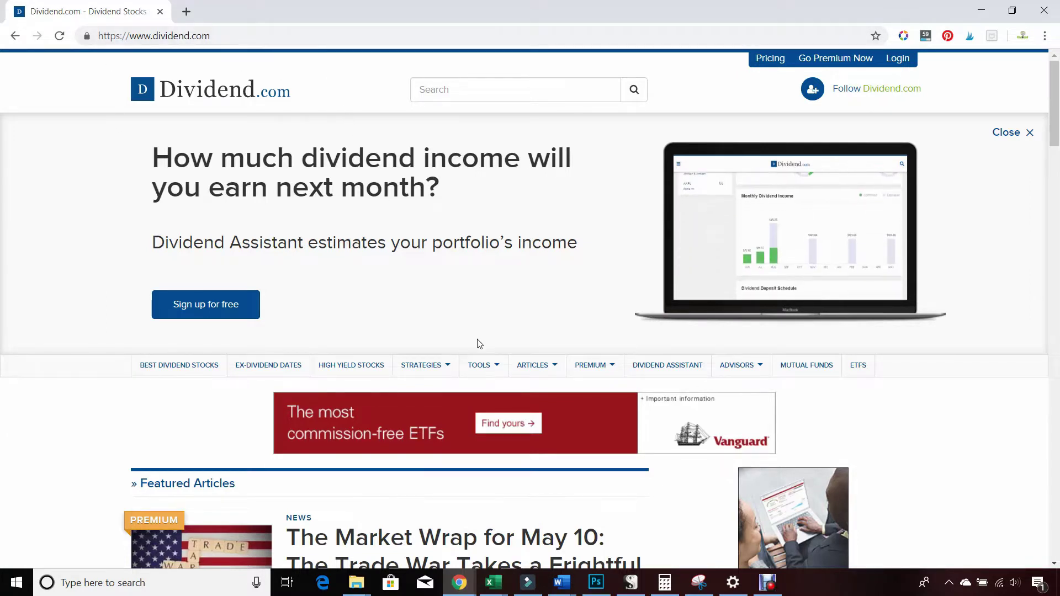
Step: Open the Screener tool on Dividend.com and go to its Sector & Industry filters
{"action": "mouse_move", "coordinate": [488, 377]}
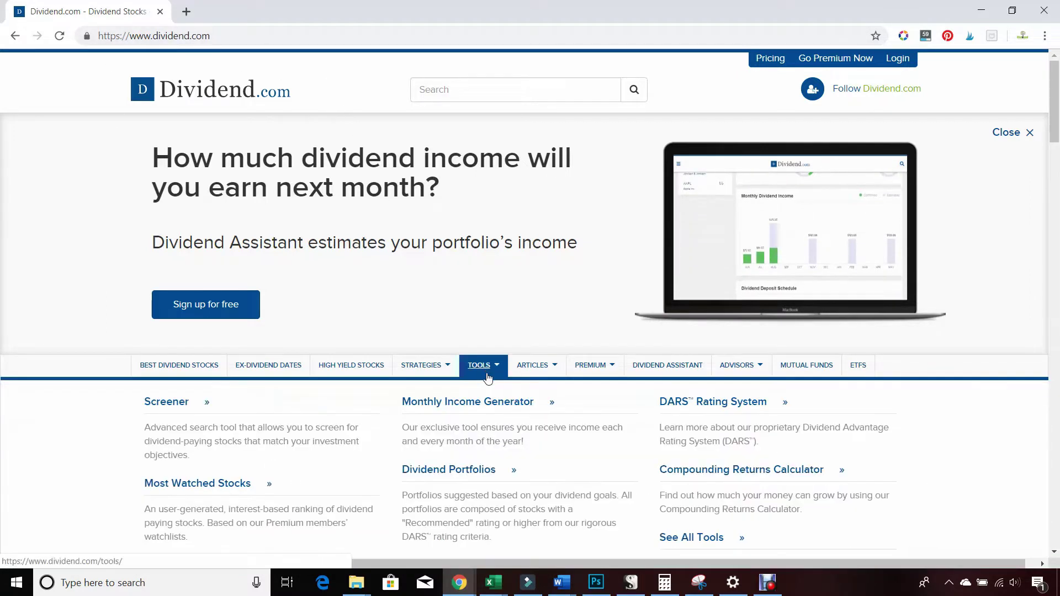
{"action": "left_click", "coordinate": [187, 407]}
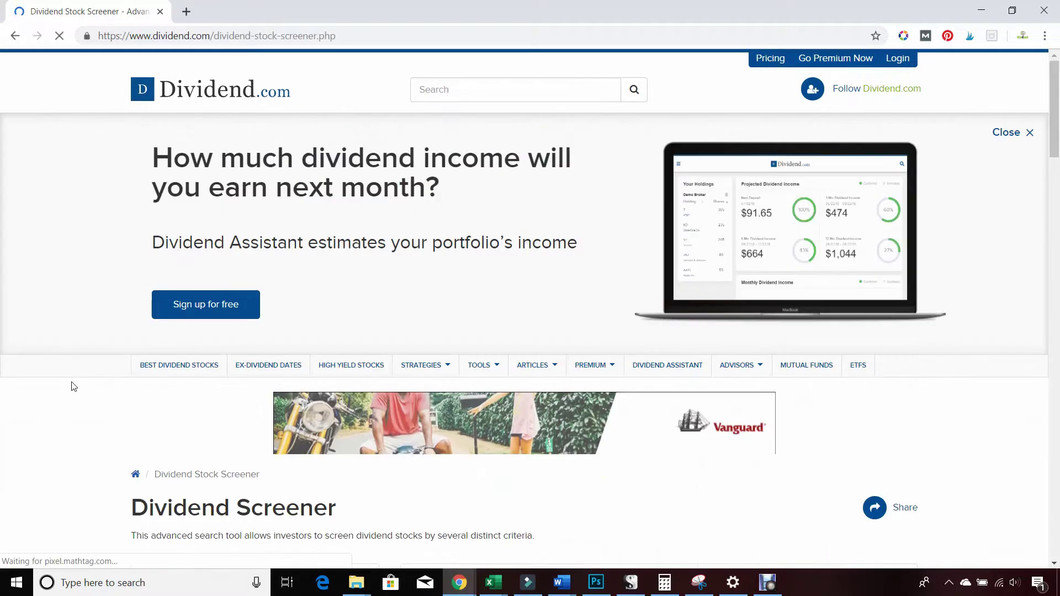
{"action": "scroll", "coordinate": [64, 387], "scroll_direction": "down", "scroll_amount": 1}
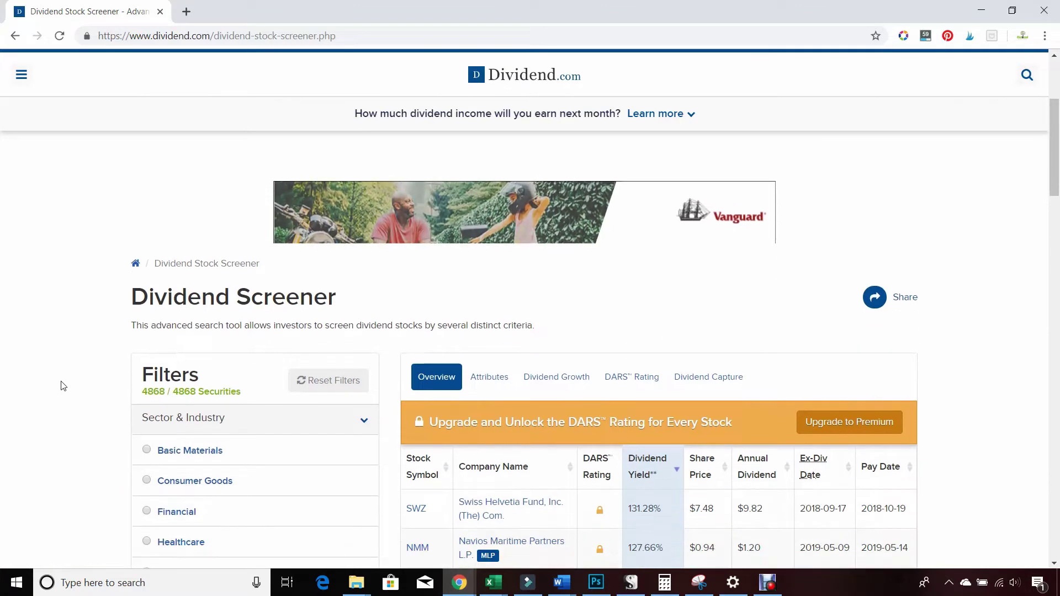
{"action": "scroll", "coordinate": [64, 385], "scroll_direction": "down", "scroll_amount": 1}
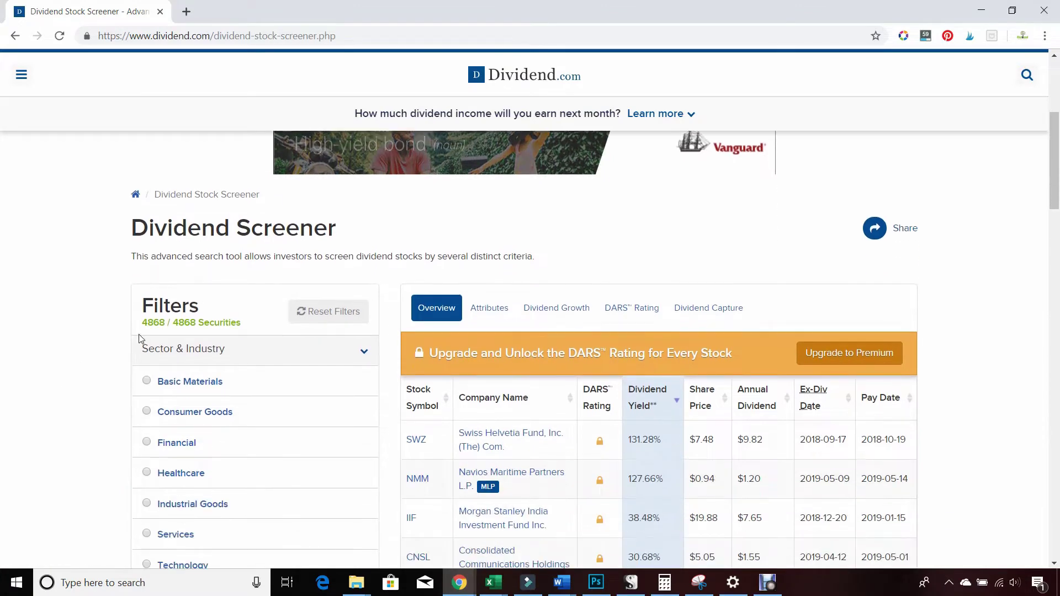
{"action": "scroll", "coordinate": [72, 377], "scroll_direction": "down", "scroll_amount": 2}
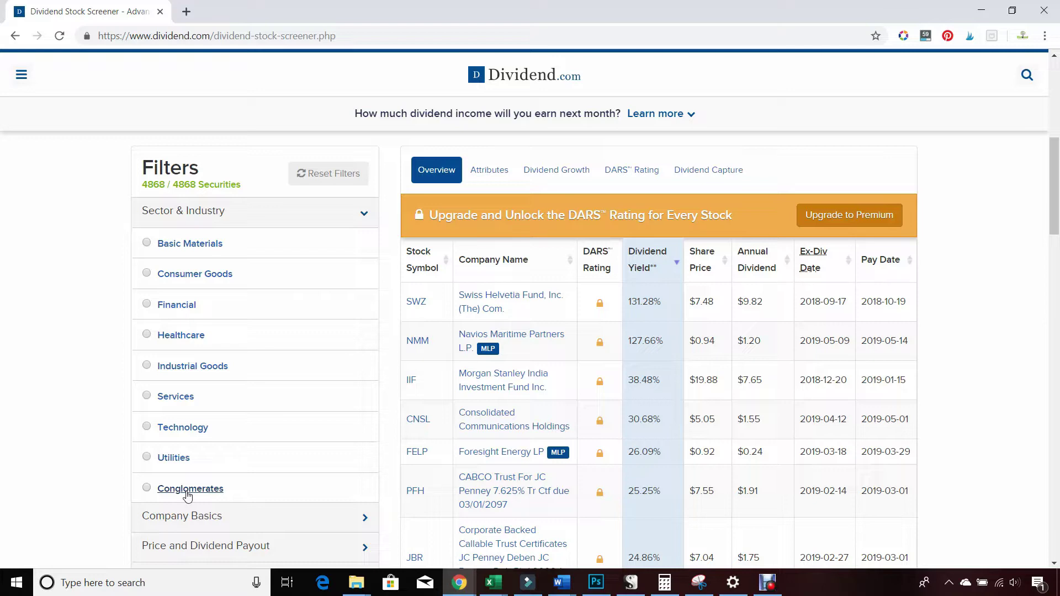
Step: Filter the stocks by the Healthcare sector, look through its industry list and collapse that list
{"action": "left_click", "coordinate": [147, 335]}
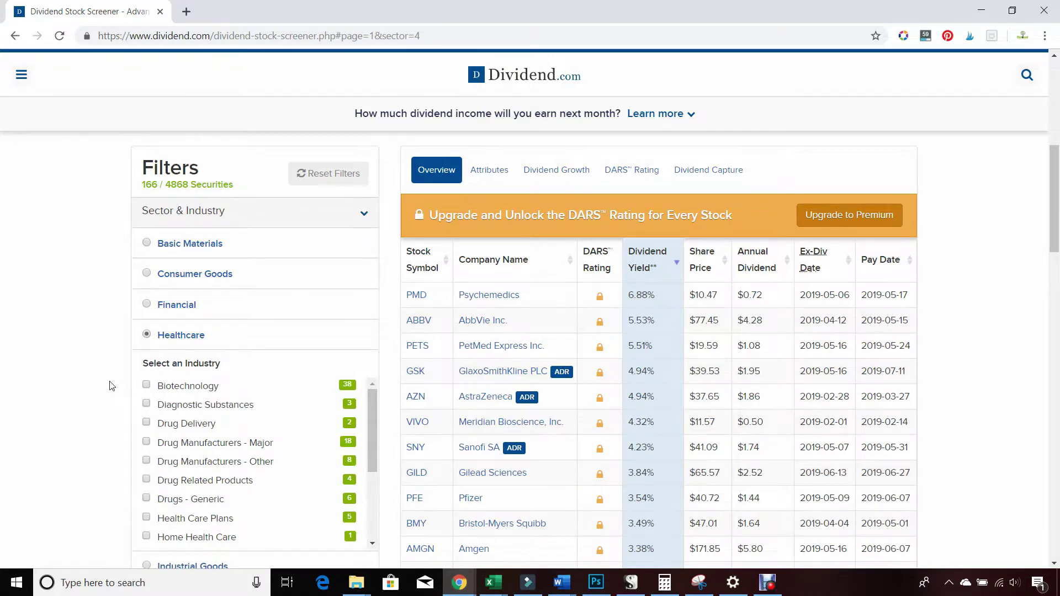
{"action": "scroll", "coordinate": [114, 389], "scroll_direction": "down", "scroll_amount": 1}
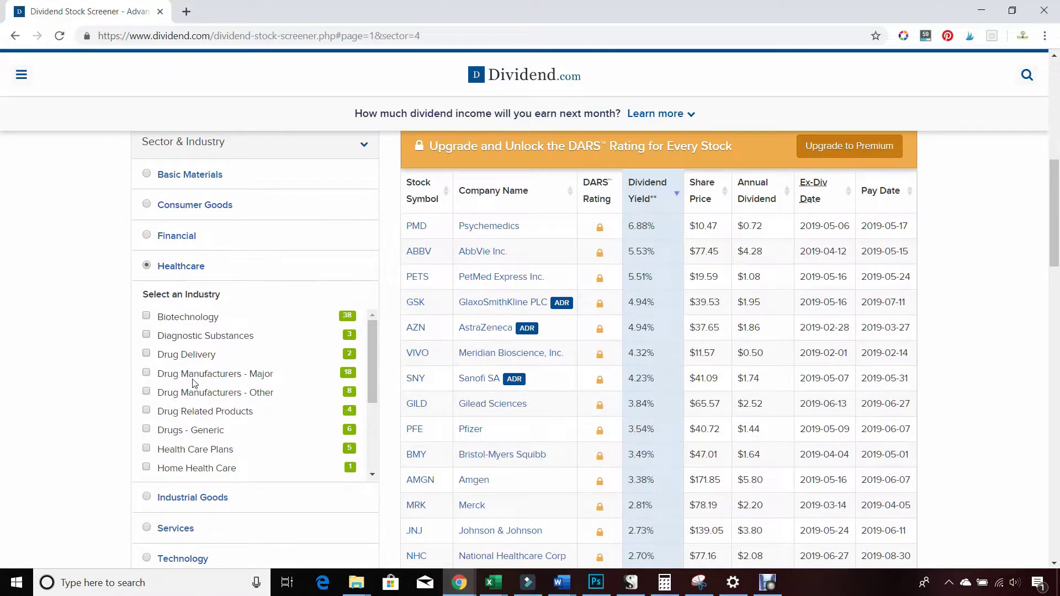
{"action": "scroll", "coordinate": [100, 359], "scroll_direction": "down", "scroll_amount": 3}
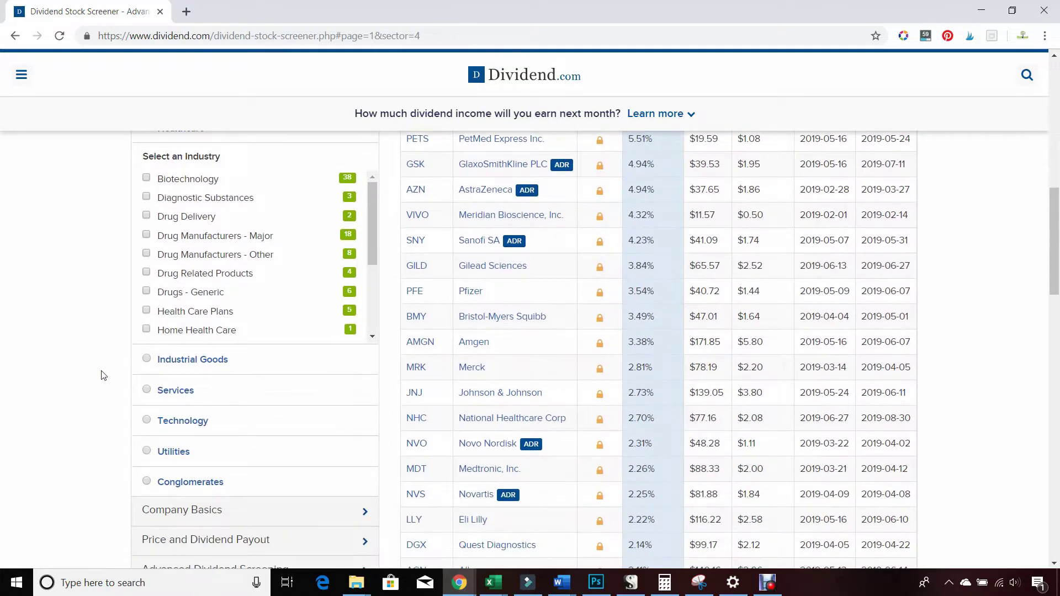
{"action": "scroll", "coordinate": [101, 376], "scroll_direction": "up", "scroll_amount": 3}
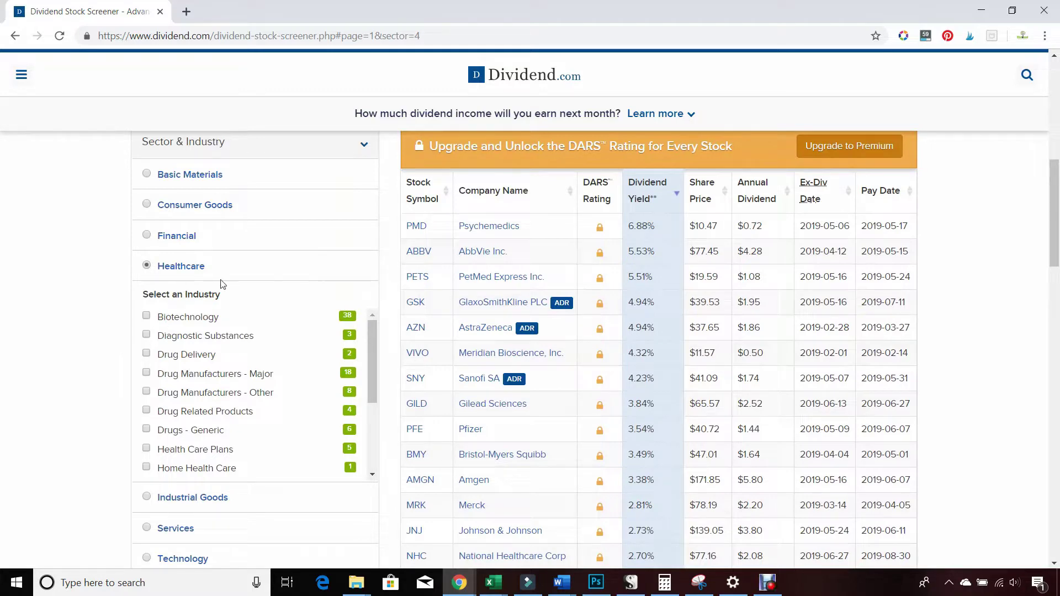
{"action": "left_click", "coordinate": [196, 266]}
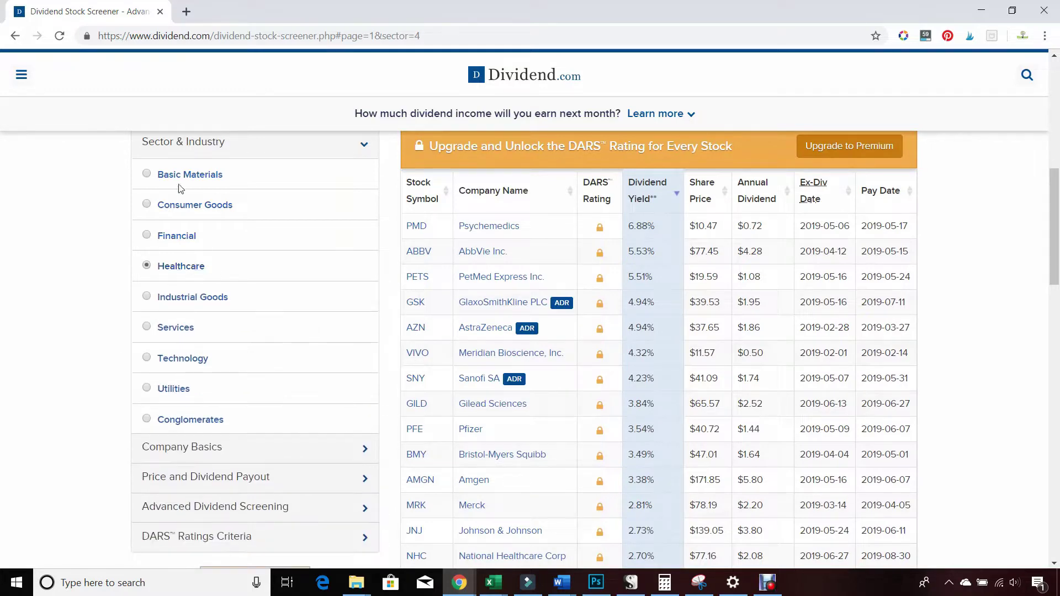
{"action": "left_click", "coordinate": [148, 266]}
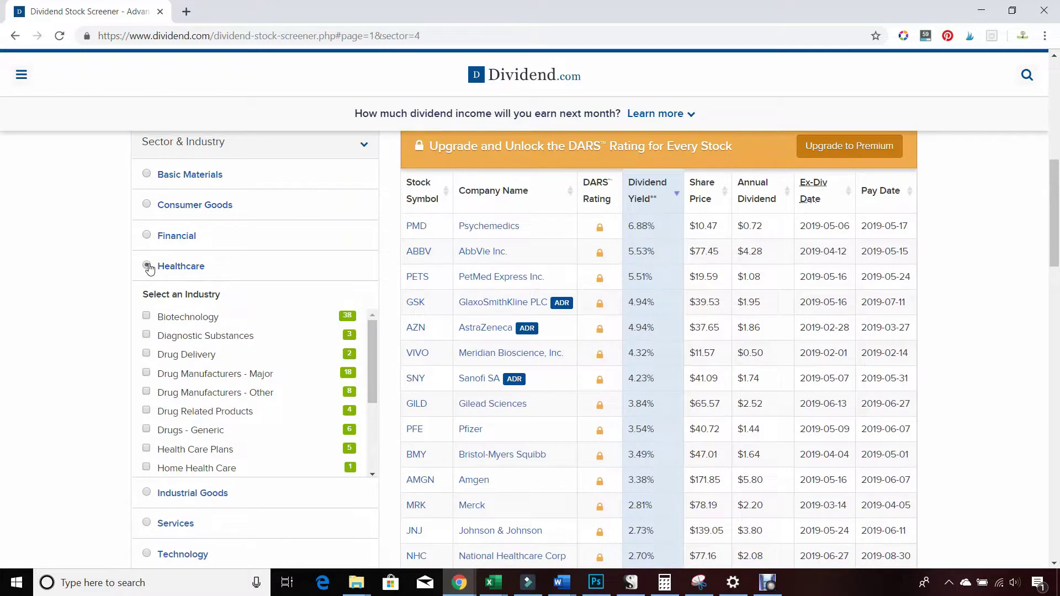
{"action": "left_click", "coordinate": [148, 267]}
{"action": "scroll", "coordinate": [87, 397], "scroll_direction": "down", "scroll_amount": 3}
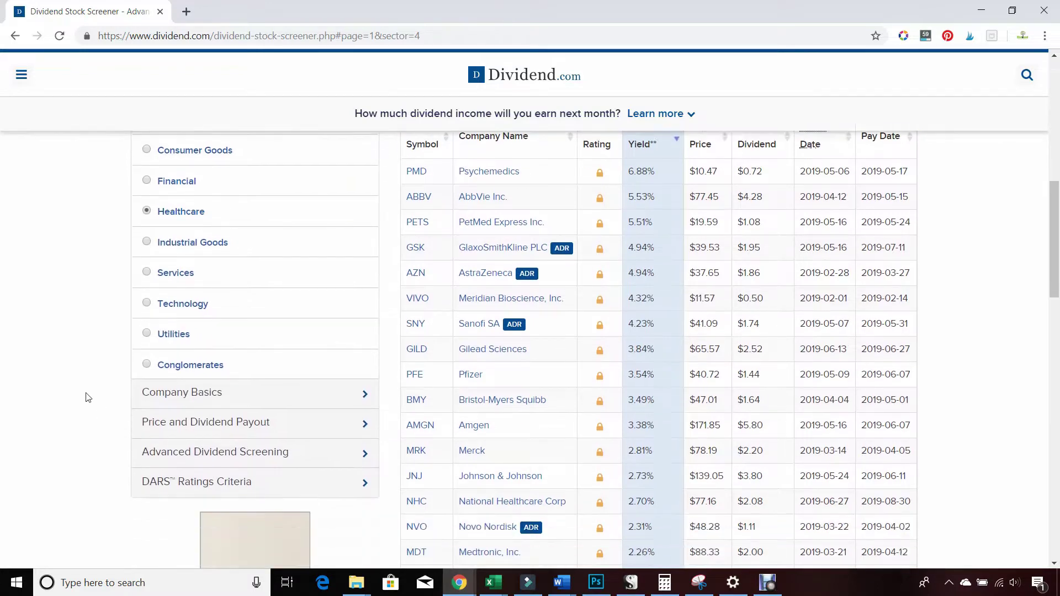
Step: Expand the Company Basics filters and limit the market cap to Mid ($2B to $10B) and Large (greater than $10B), with no sector filter
{"action": "left_click", "coordinate": [313, 318]}
{"action": "scroll", "coordinate": [300, 336], "scroll_direction": "down", "scroll_amount": 1}
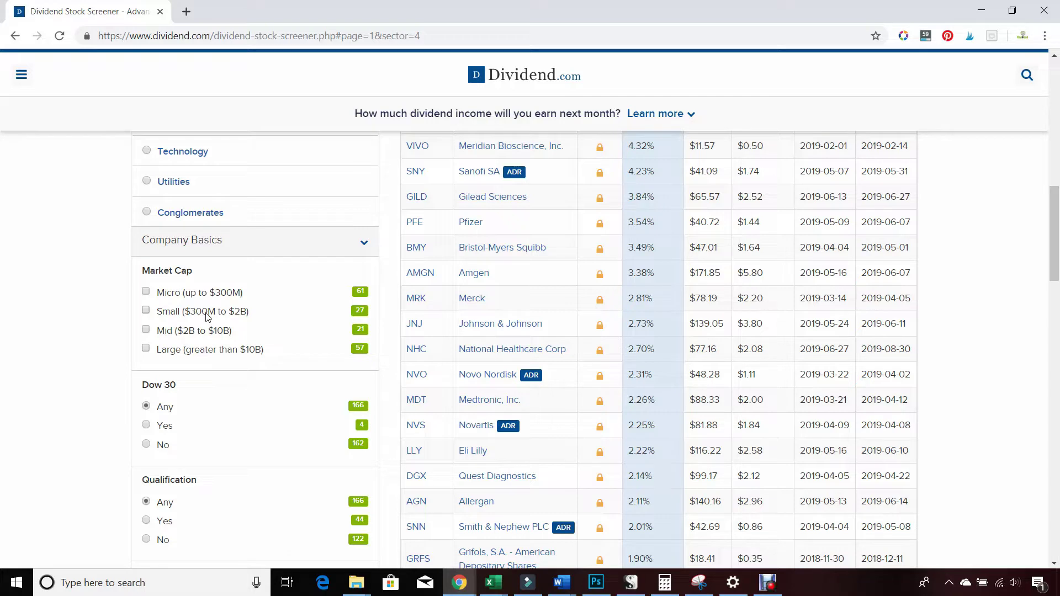
{"action": "scroll", "coordinate": [56, 372], "scroll_direction": "down", "scroll_amount": 3}
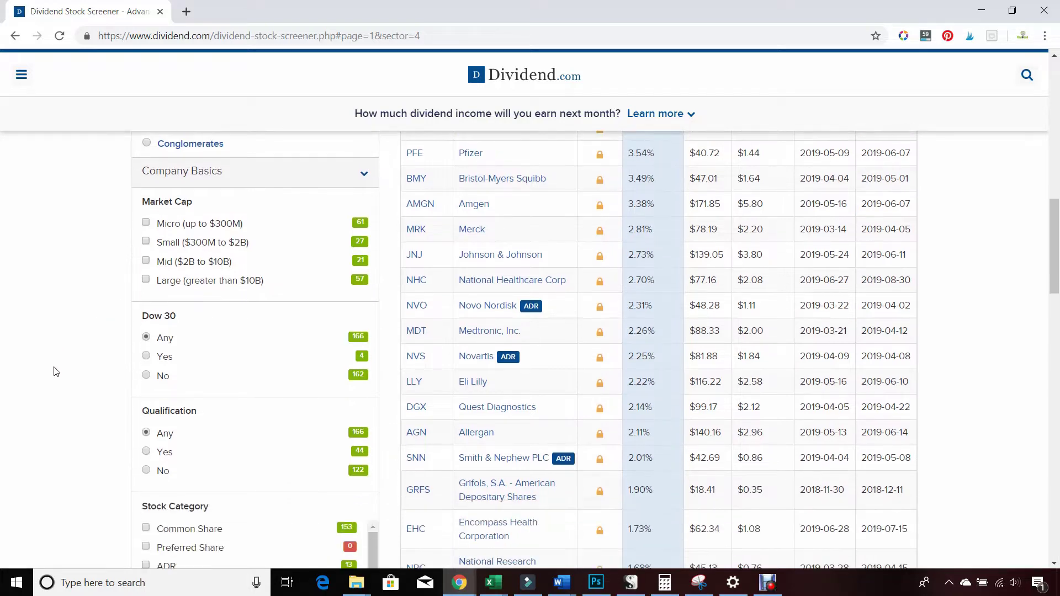
{"action": "scroll", "coordinate": [57, 371], "scroll_direction": "down", "scroll_amount": 3}
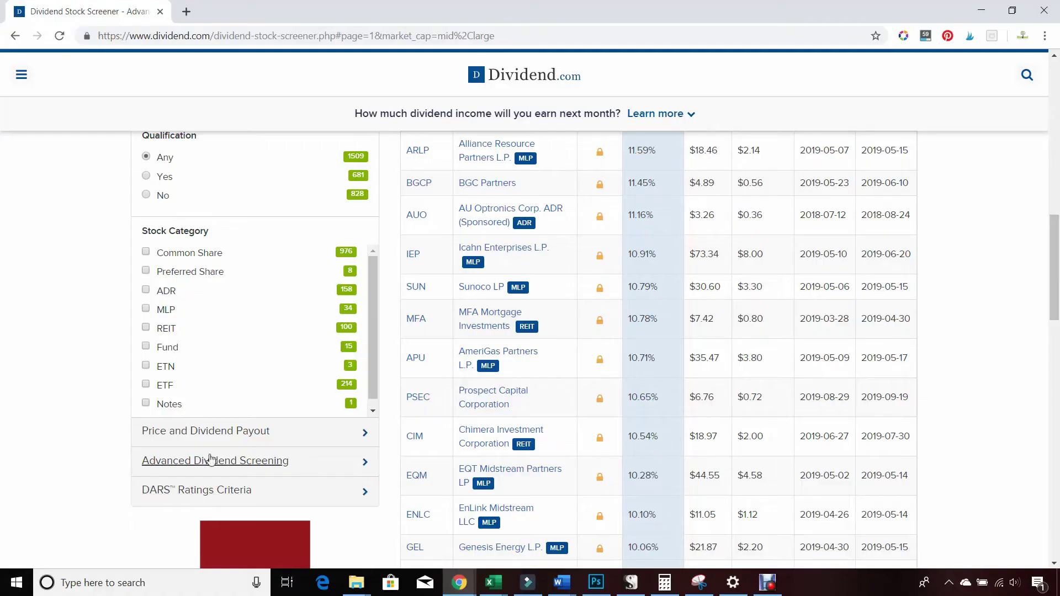
Step: Expand the Price and Dividend Payout filters and examine the share price, annual payout, dividend yield and payout ratio ranges
{"action": "scroll", "coordinate": [213, 402], "scroll_direction": "down", "scroll_amount": 1}
{"action": "left_click", "coordinate": [314, 368]}
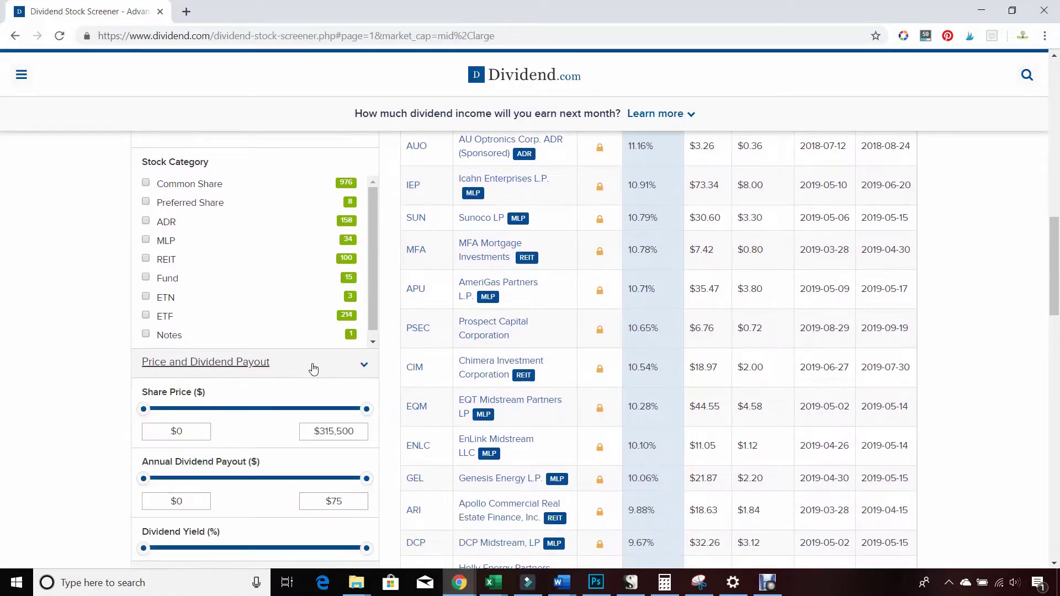
{"action": "scroll", "coordinate": [88, 453], "scroll_direction": "down", "scroll_amount": 1}
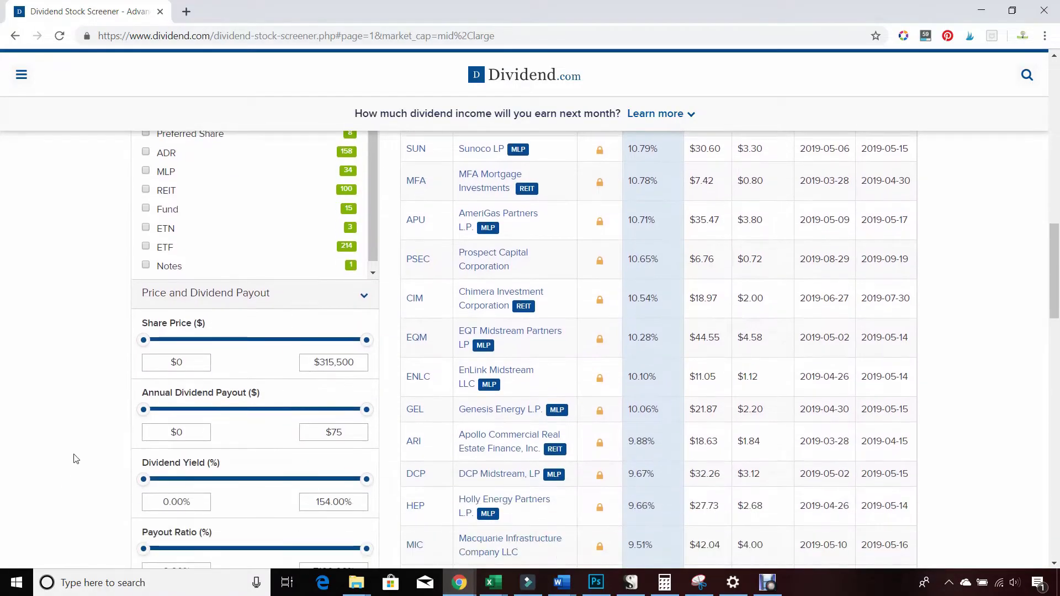
{"action": "scroll", "coordinate": [75, 459], "scroll_direction": "down", "scroll_amount": 1}
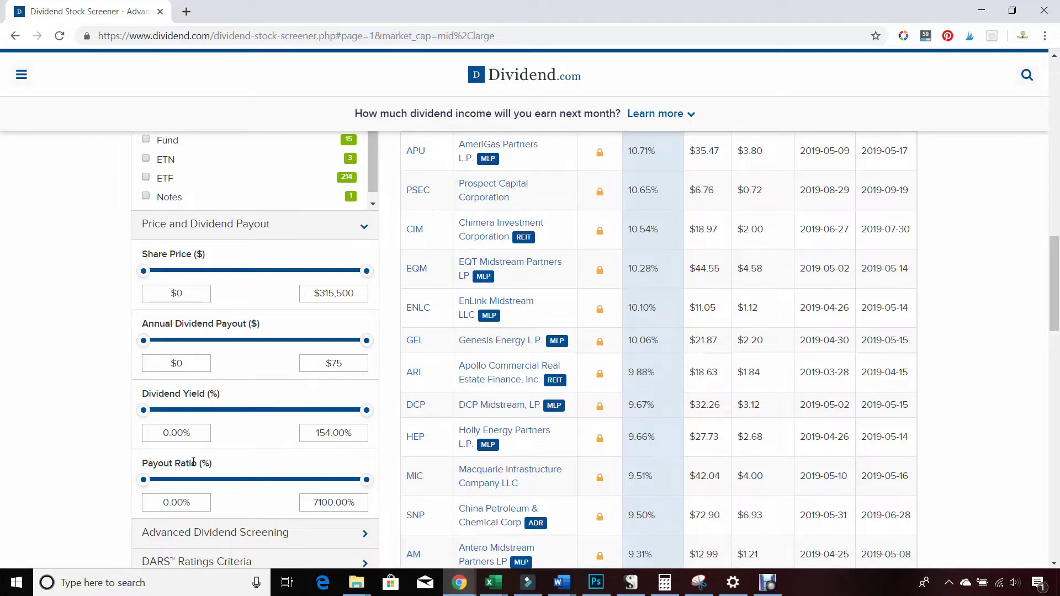
{"action": "scroll", "coordinate": [192, 460], "scroll_direction": "down", "scroll_amount": 1}
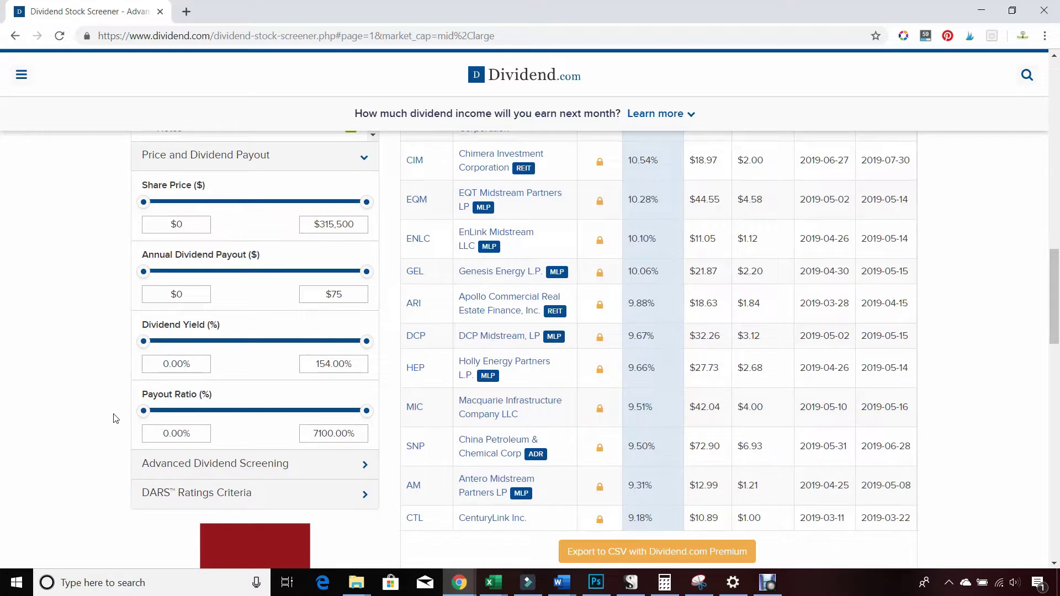
Step: Try a maximum payout ratio of 89% and restore the payout ratio to its full range
{"action": "left_click_drag", "start_coordinate": [366, 411], "coordinate": [247, 420]}
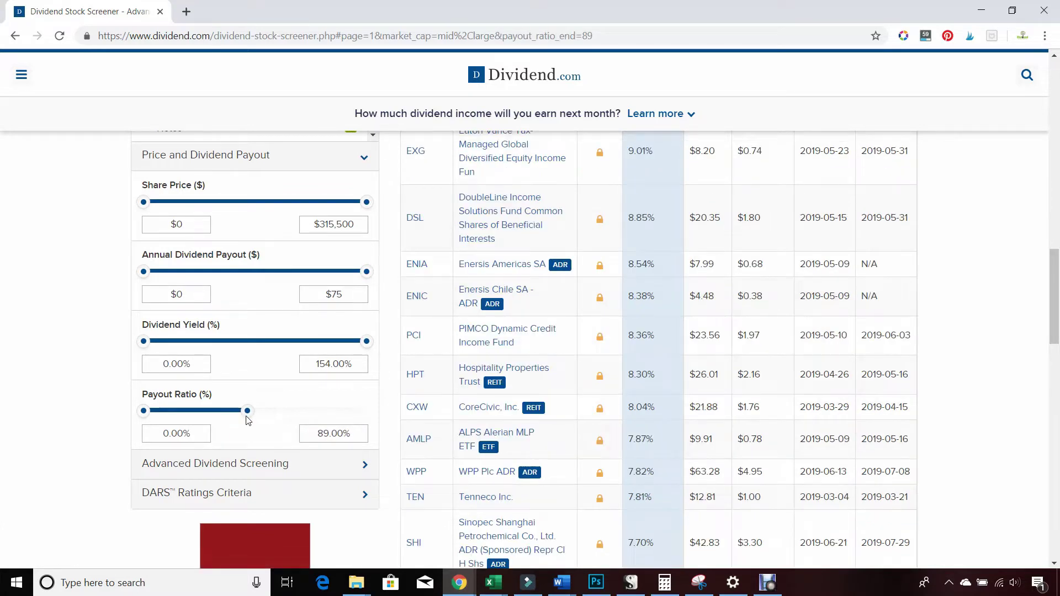
{"action": "left_click_drag", "start_coordinate": [248, 420], "coordinate": [368, 413]}
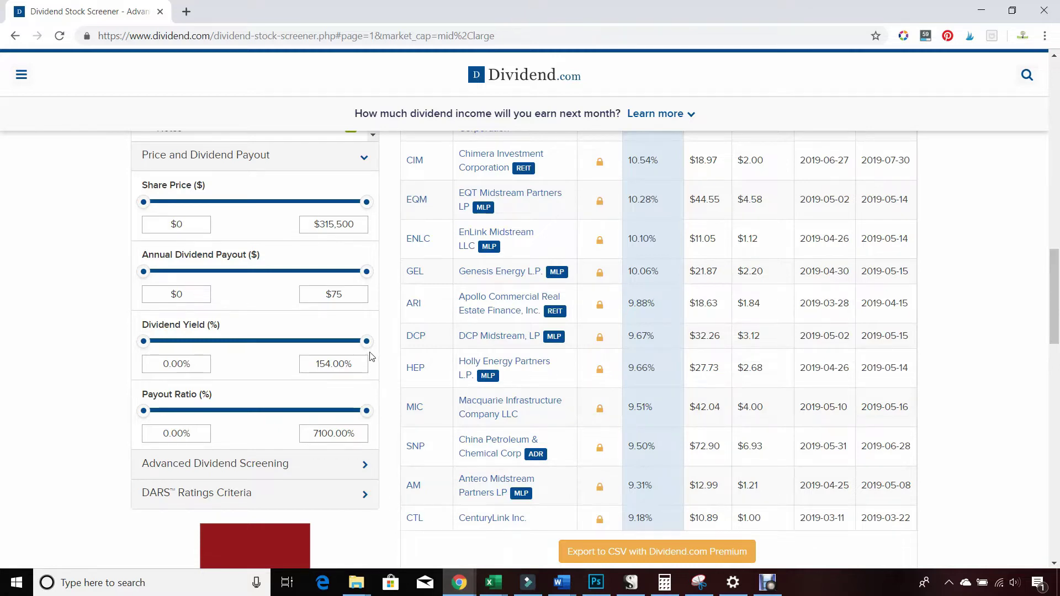
{"action": "mouse_move", "coordinate": [366, 341]}
{"action": "left_mouse_down"}
{"action": "mouse_move", "coordinate": [243, 338]}
{"action": "mouse_move", "coordinate": [372, 334]}
{"action": "left_mouse_up"}
Step: Expand the Advanced Dividend Screening filters and filter by Monthly dividend payout frequency
{"action": "scroll", "coordinate": [327, 392], "scroll_direction": "down", "scroll_amount": 1}
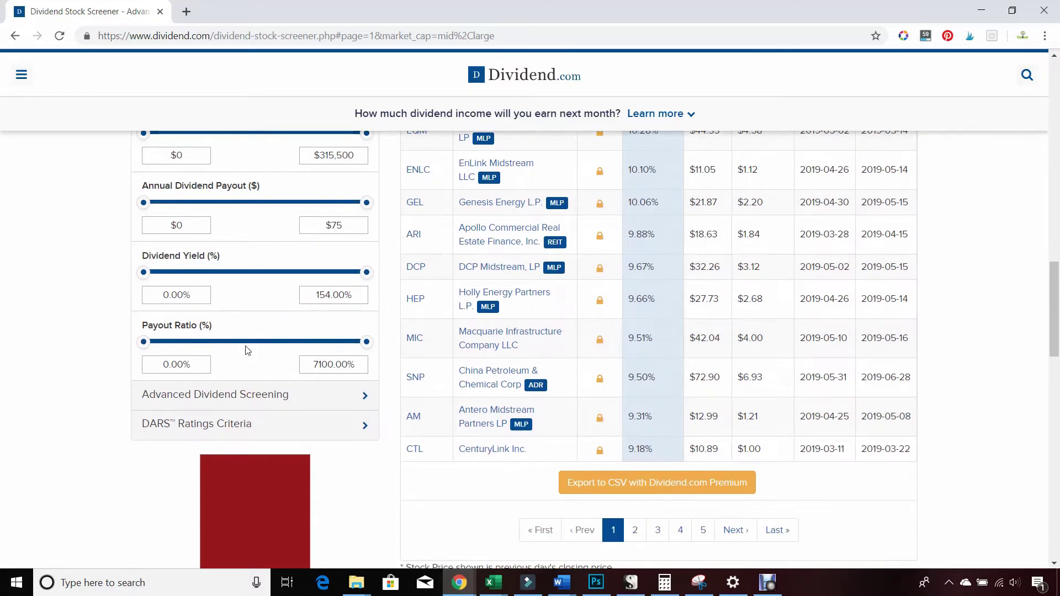
{"action": "left_click", "coordinate": [355, 397]}
{"action": "scroll", "coordinate": [70, 362], "scroll_direction": "down", "scroll_amount": 2}
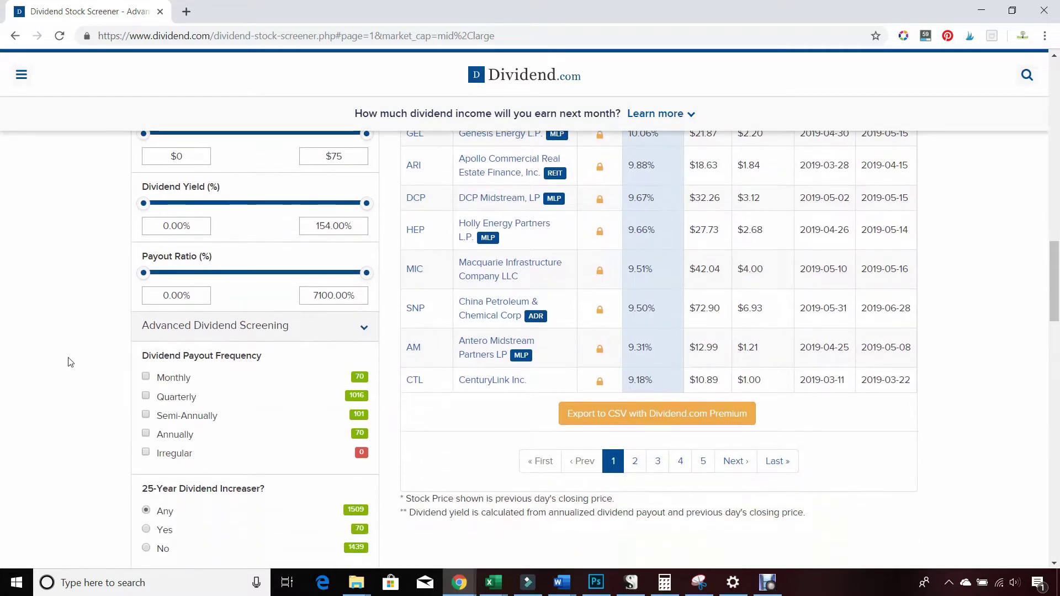
{"action": "scroll", "coordinate": [70, 362], "scroll_direction": "down", "scroll_amount": 1}
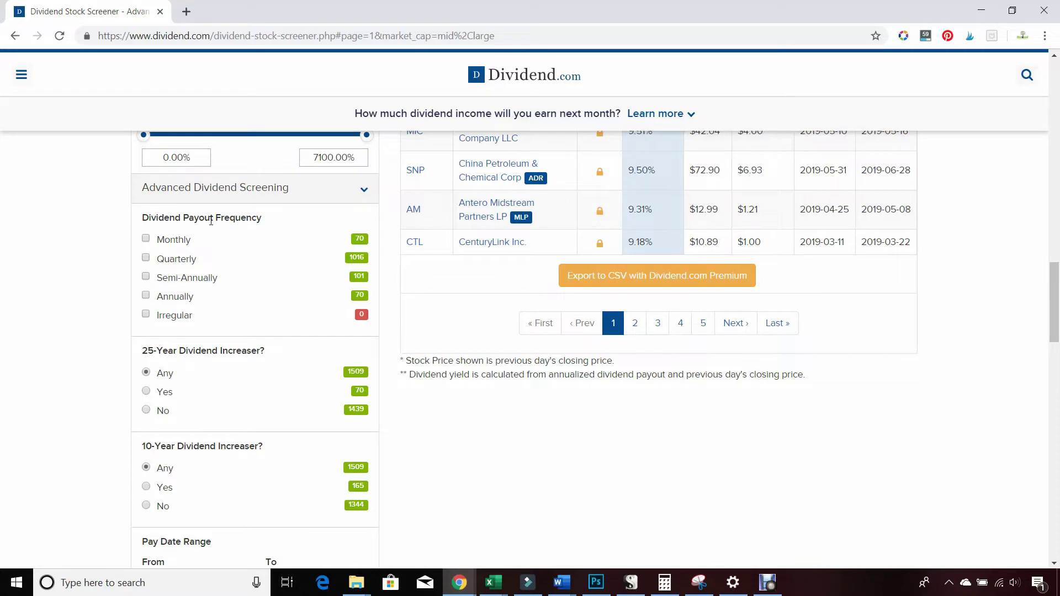
{"action": "left_click", "coordinate": [146, 239]}
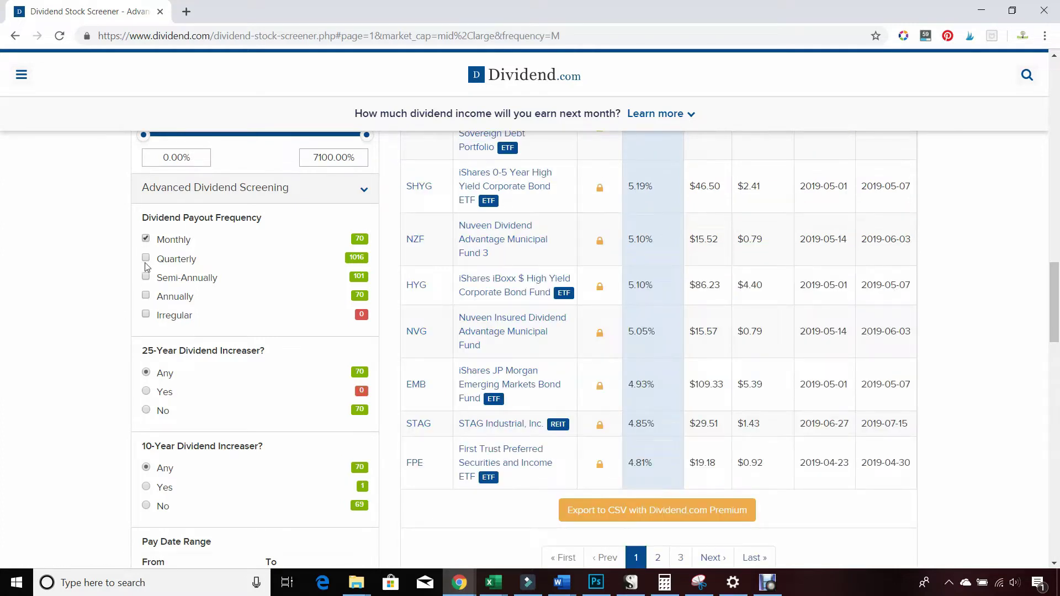
Step: Try adding Quarterly, Semi-Annually and Annually as payout frequencies, and clear them again to keep only Monthly
{"action": "left_click", "coordinate": [146, 258]}
{"action": "left_click", "coordinate": [147, 277]}
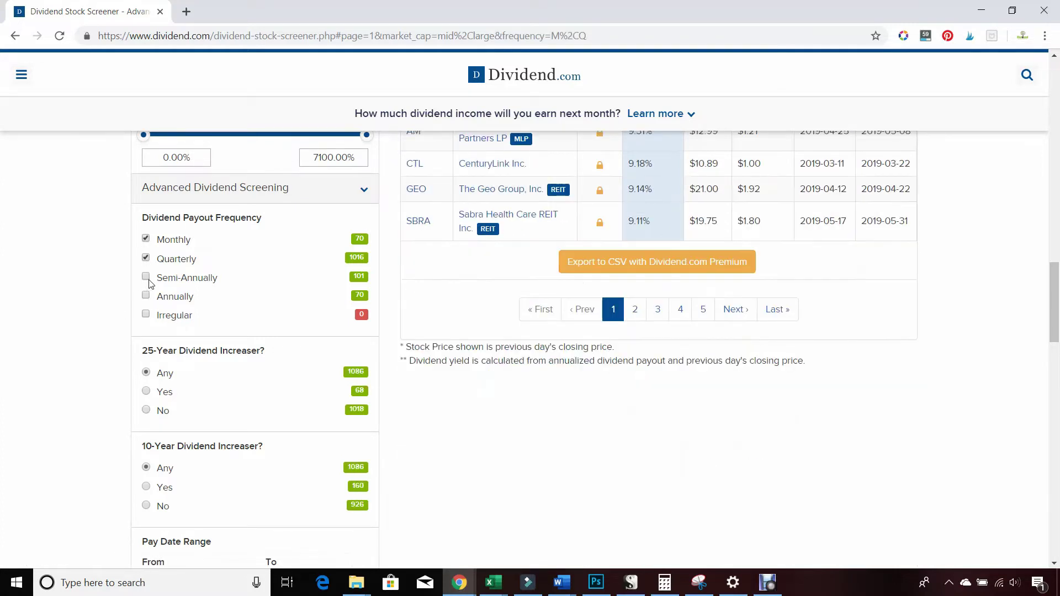
{"action": "left_click", "coordinate": [147, 277]}
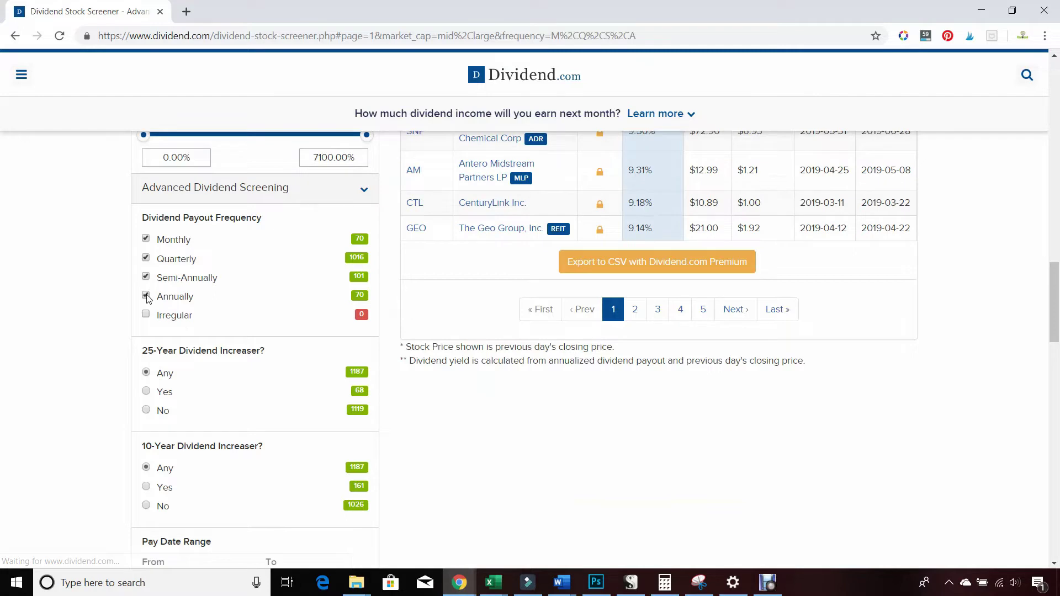
{"action": "left_click", "coordinate": [147, 258]}
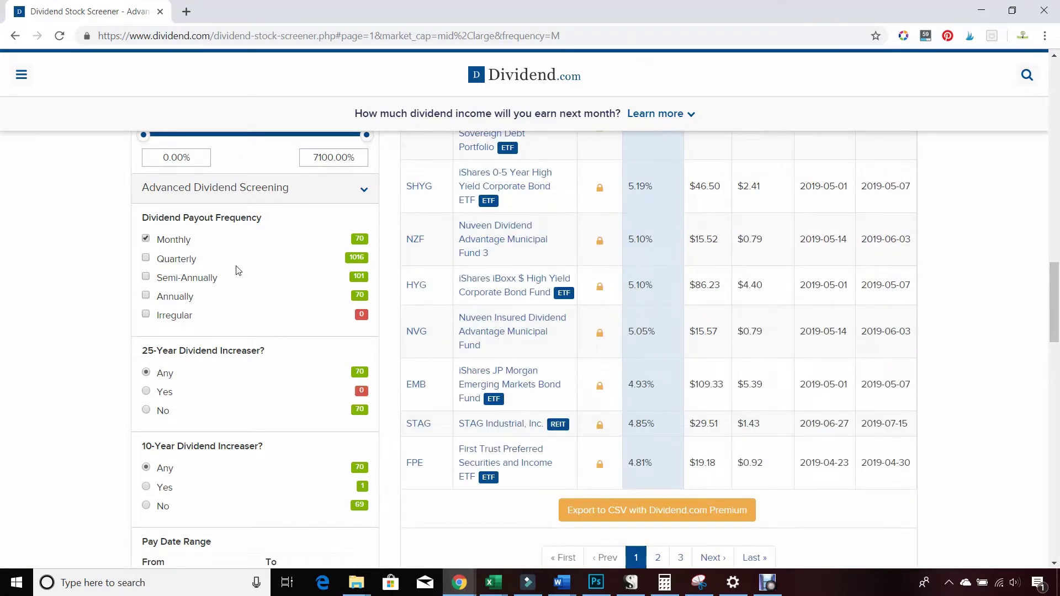
Step: Limit the stock category to Common Share and REIT and review the filtered list of monthly dividend payers
{"action": "scroll", "coordinate": [406, 322], "scroll_direction": "up", "scroll_amount": 4}
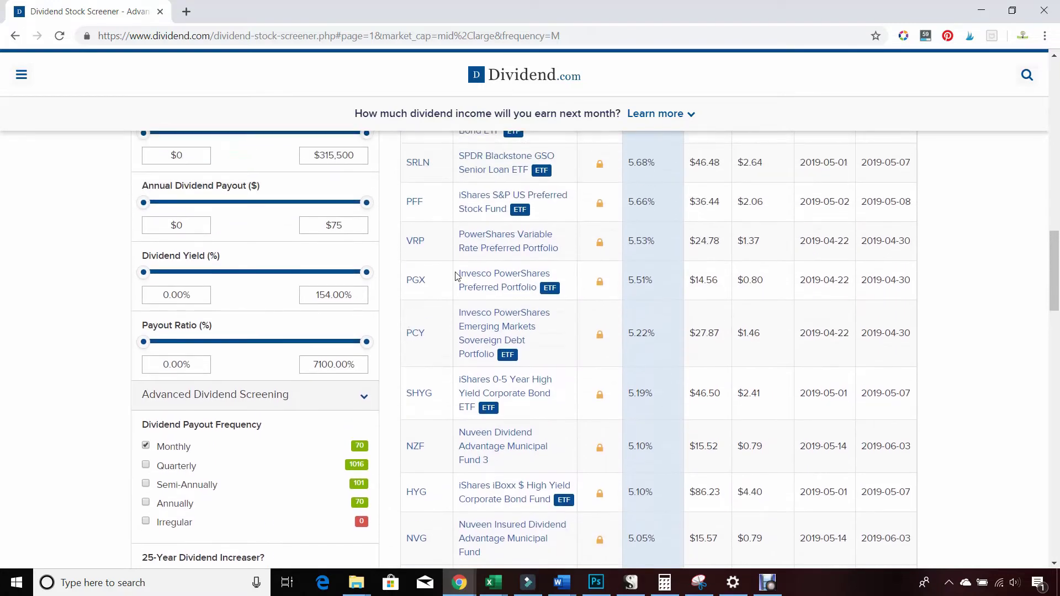
{"action": "scroll", "coordinate": [450, 282], "scroll_direction": "up", "scroll_amount": 3}
{"action": "scroll", "coordinate": [448, 285], "scroll_direction": "up", "scroll_amount": 2}
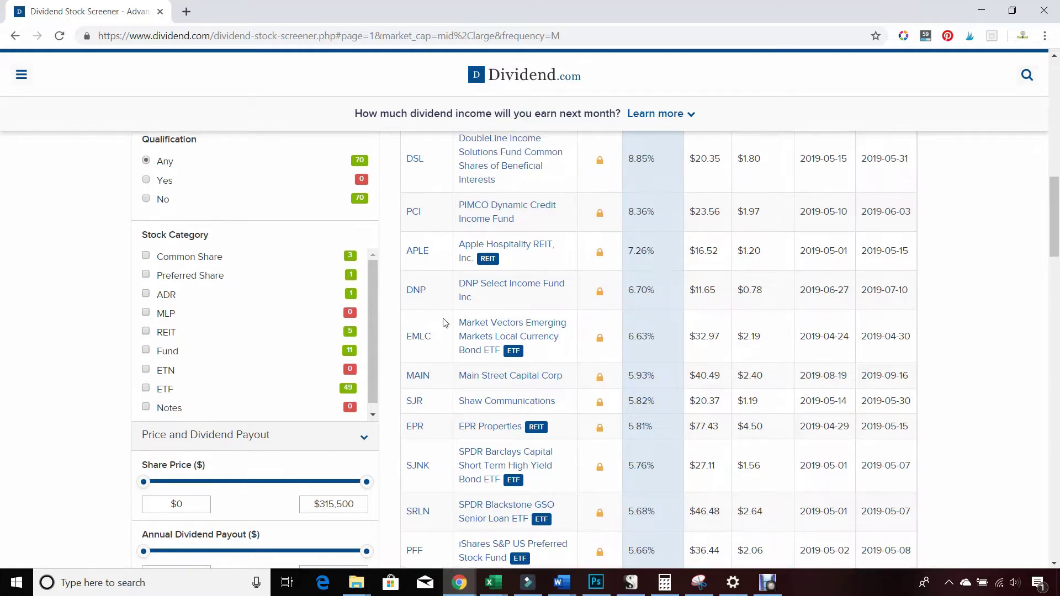
{"action": "scroll", "coordinate": [443, 323], "scroll_direction": "up", "scroll_amount": 2}
{"action": "scroll", "coordinate": [441, 337], "scroll_direction": "down", "scroll_amount": 1}
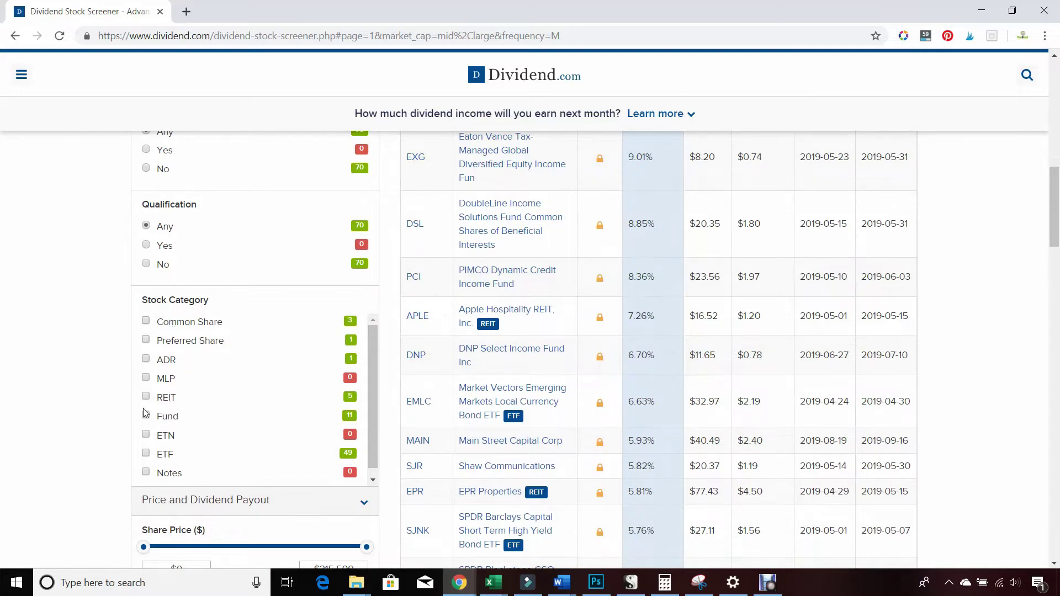
{"action": "left_click", "coordinate": [145, 321]}
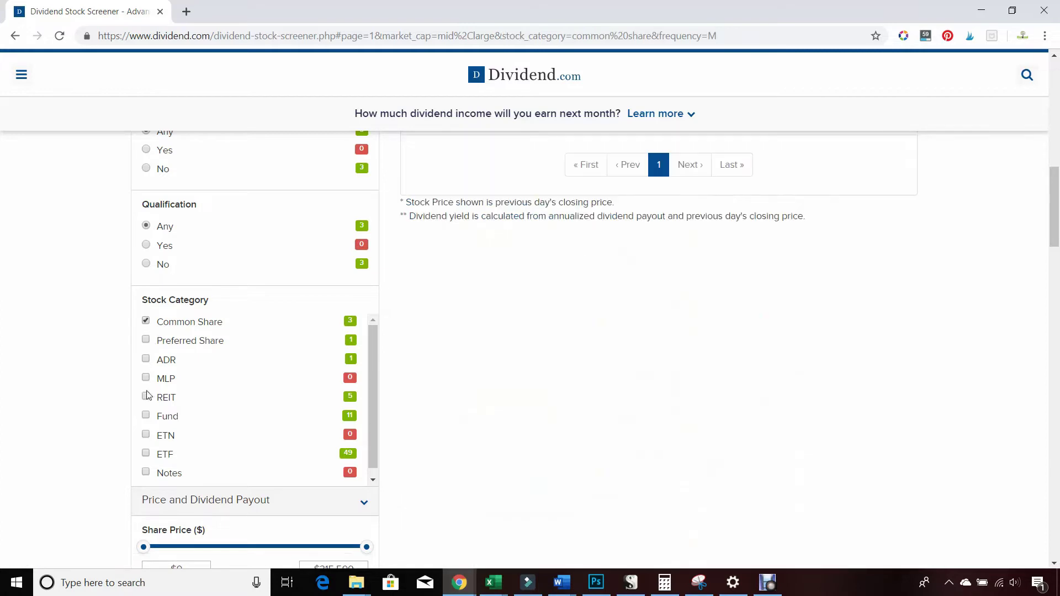
{"action": "left_click", "coordinate": [146, 397]}
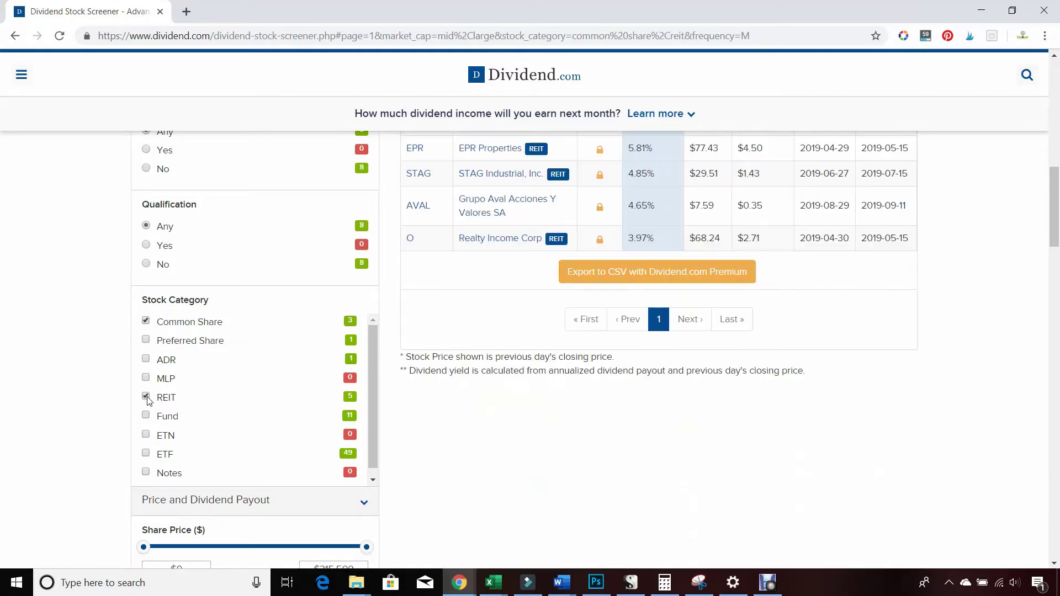
{"action": "scroll", "coordinate": [448, 393], "scroll_direction": "up", "scroll_amount": 1}
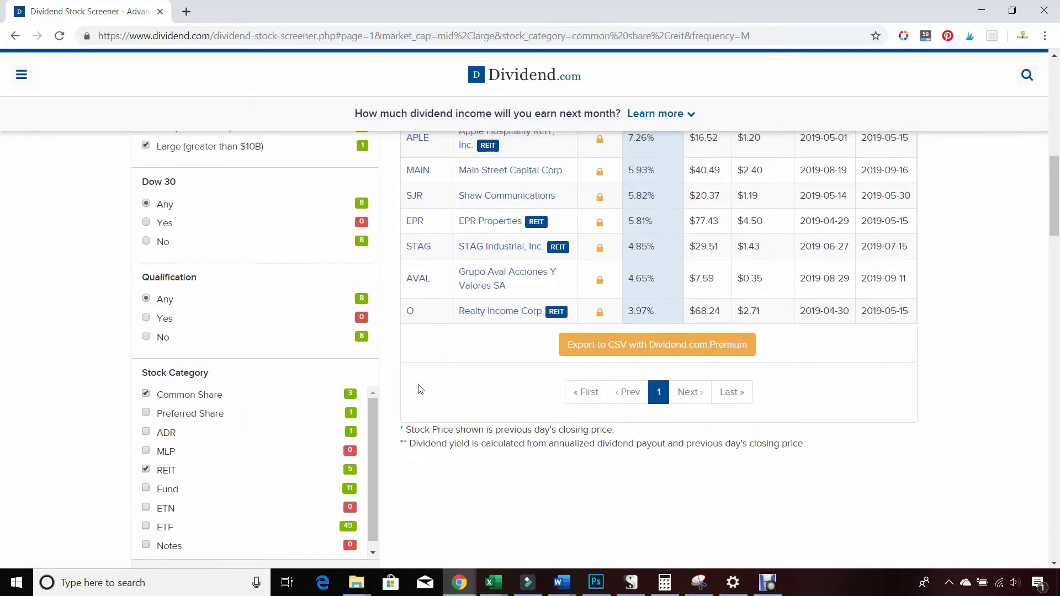
{"action": "scroll", "coordinate": [437, 332], "scroll_direction": "up", "scroll_amount": 1}
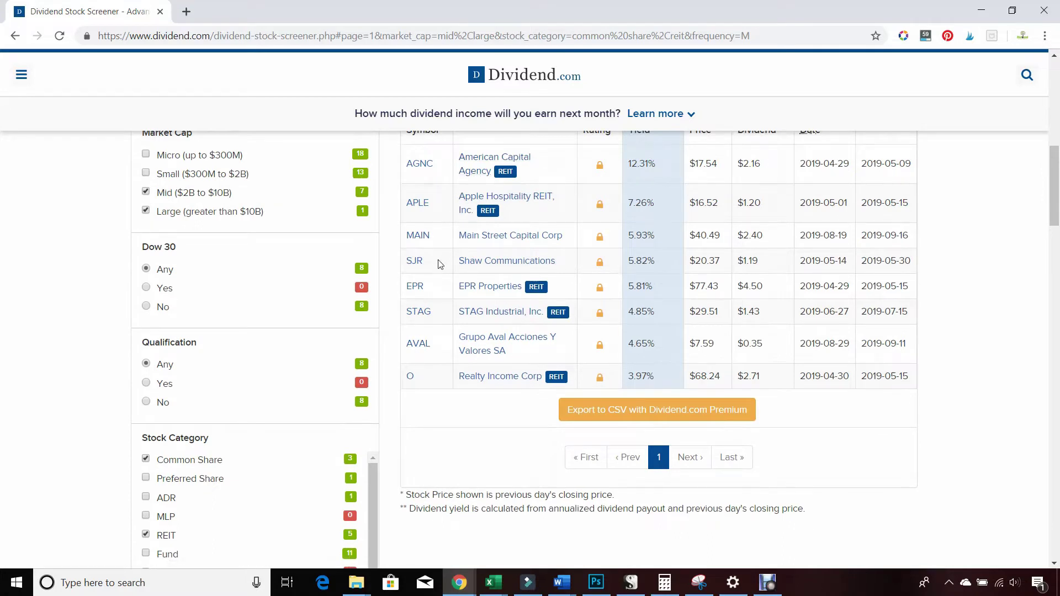
Step: Include the remaining stock categories in the screen: Preferred Share, ADR, MLP, Fund, ETN, ETF and Notes
{"action": "scroll", "coordinate": [453, 215], "scroll_direction": "up", "scroll_amount": 1}
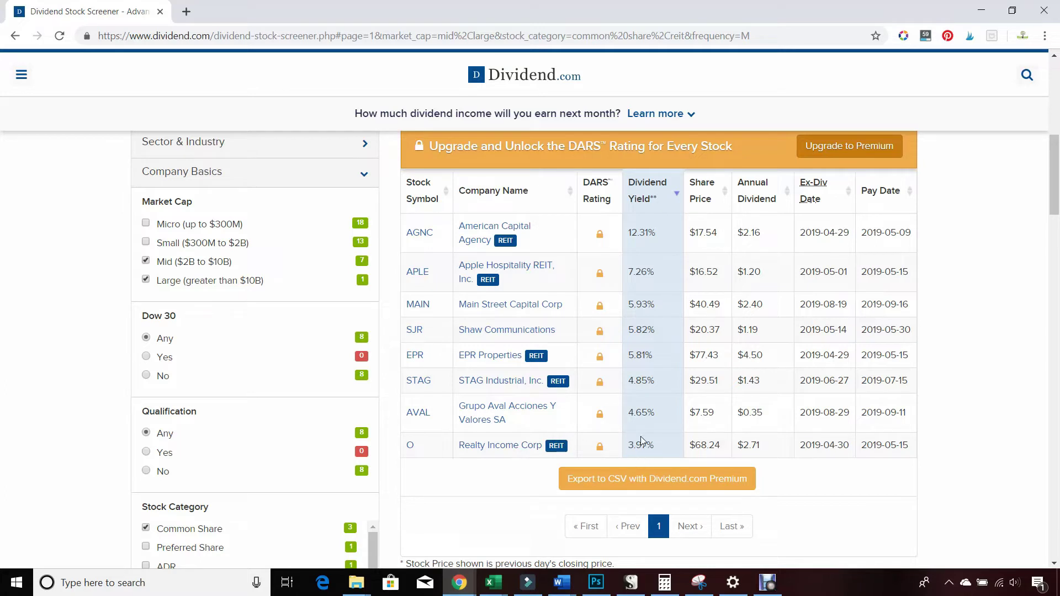
{"action": "scroll", "coordinate": [194, 450], "scroll_direction": "down", "scroll_amount": 2}
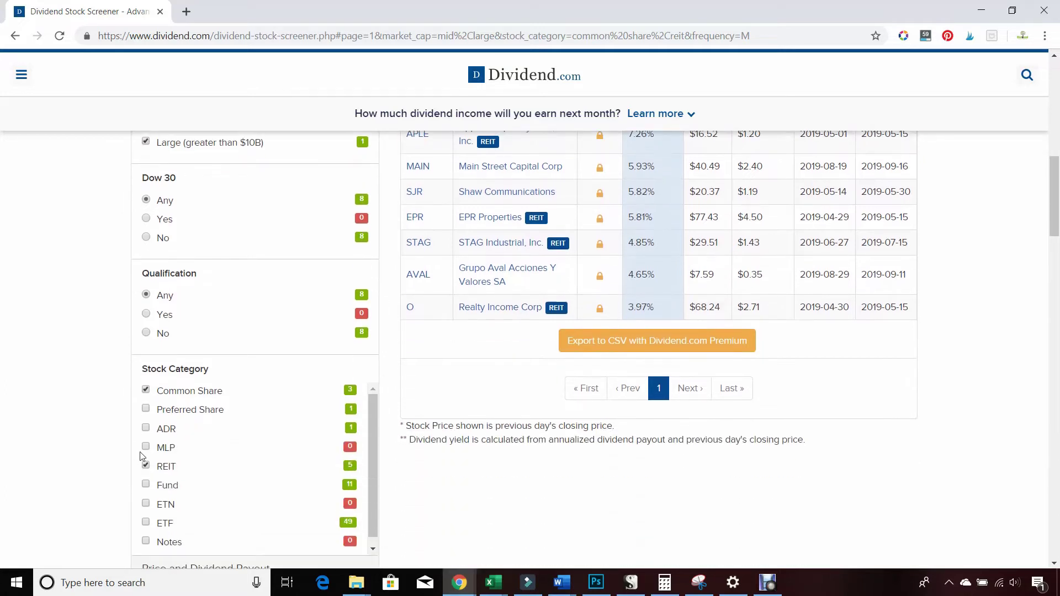
{"action": "scroll", "coordinate": [215, 421], "scroll_direction": "down", "scroll_amount": 8}
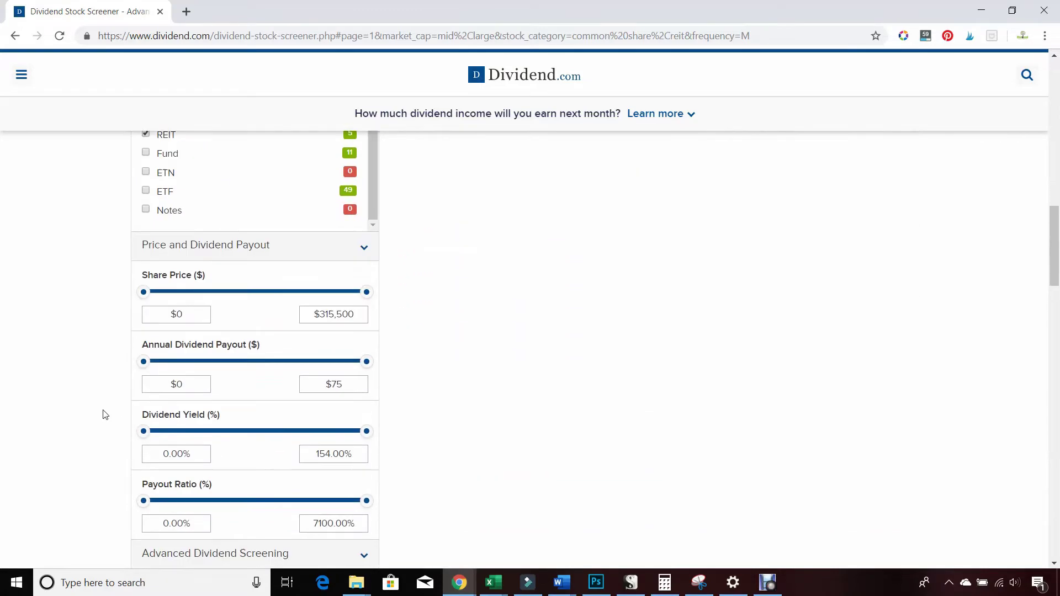
{"action": "scroll", "coordinate": [157, 281], "scroll_direction": "up", "scroll_amount": 7}
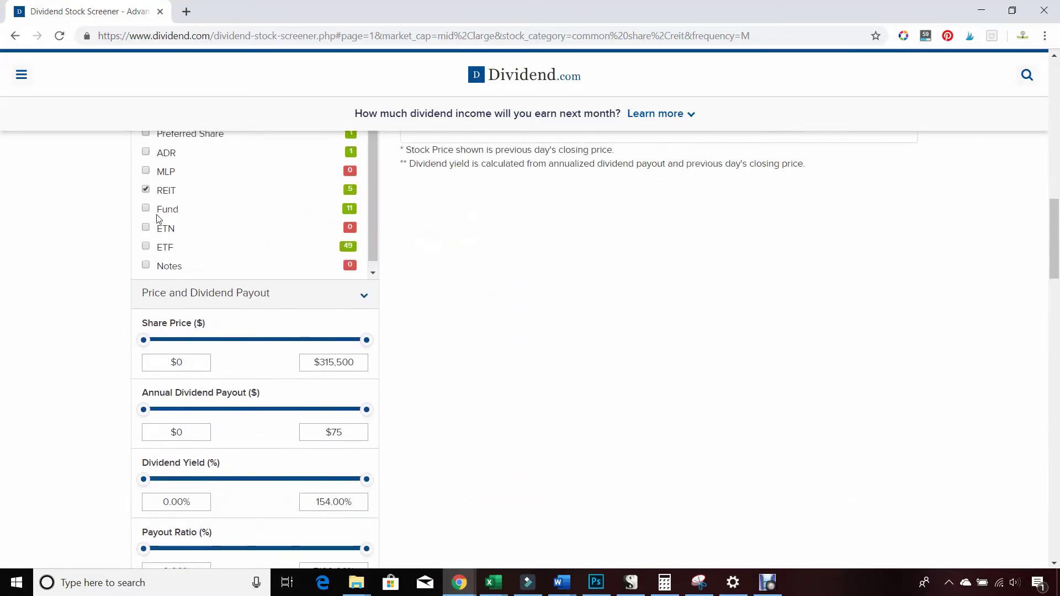
{"action": "left_click", "coordinate": [146, 270]}
{"action": "left_click", "coordinate": [146, 290]}
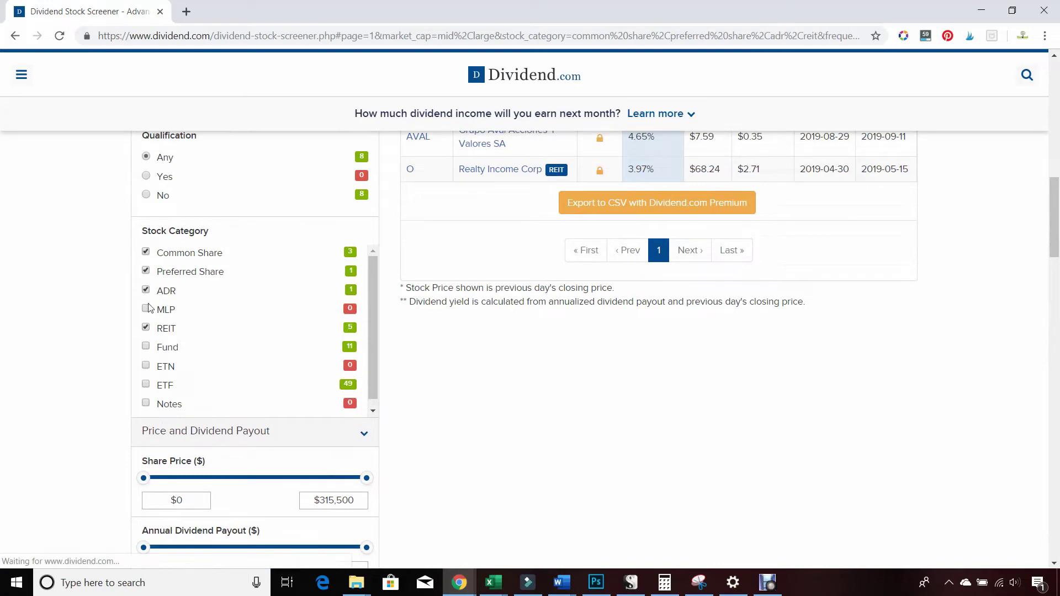
{"action": "left_click", "coordinate": [147, 309]}
{"action": "left_click", "coordinate": [146, 346]}
{"action": "left_click", "coordinate": [146, 365]}
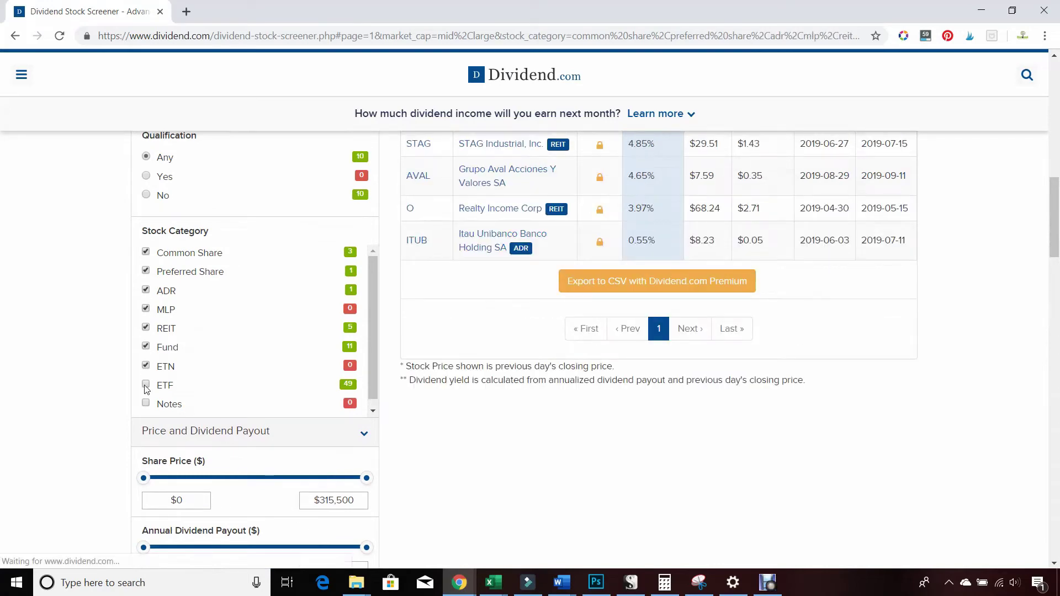
{"action": "left_click", "coordinate": [146, 385]}
{"action": "left_click", "coordinate": [147, 404]}
Step: Add Quarterly, Semi-Annually, Annually and Irregular to the Monthly dividend payout frequency filter
{"action": "scroll", "coordinate": [91, 381], "scroll_direction": "down", "scroll_amount": 5}
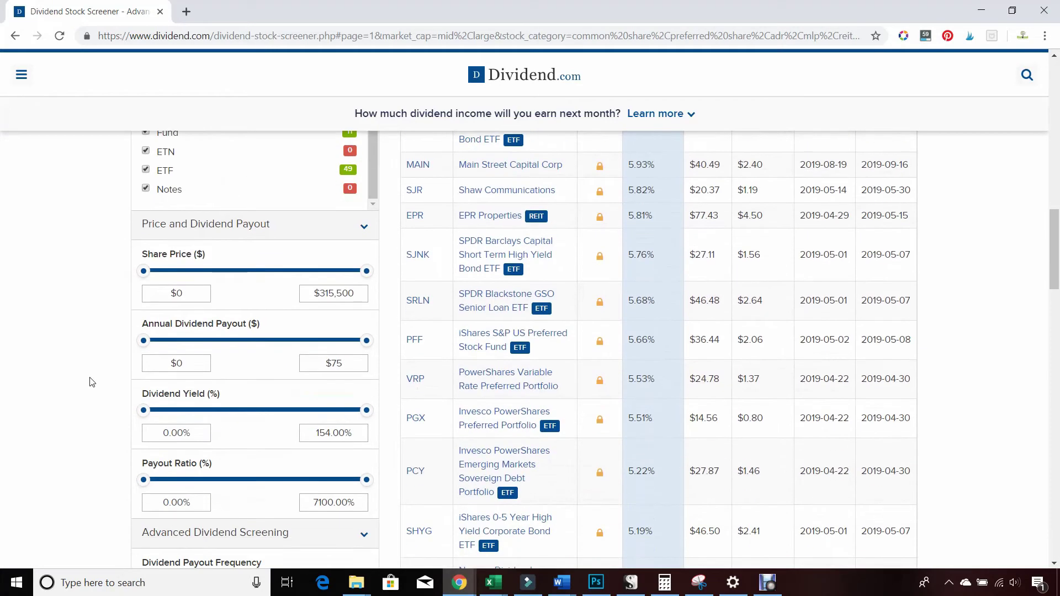
{"action": "scroll", "coordinate": [91, 382], "scroll_direction": "down", "scroll_amount": 6}
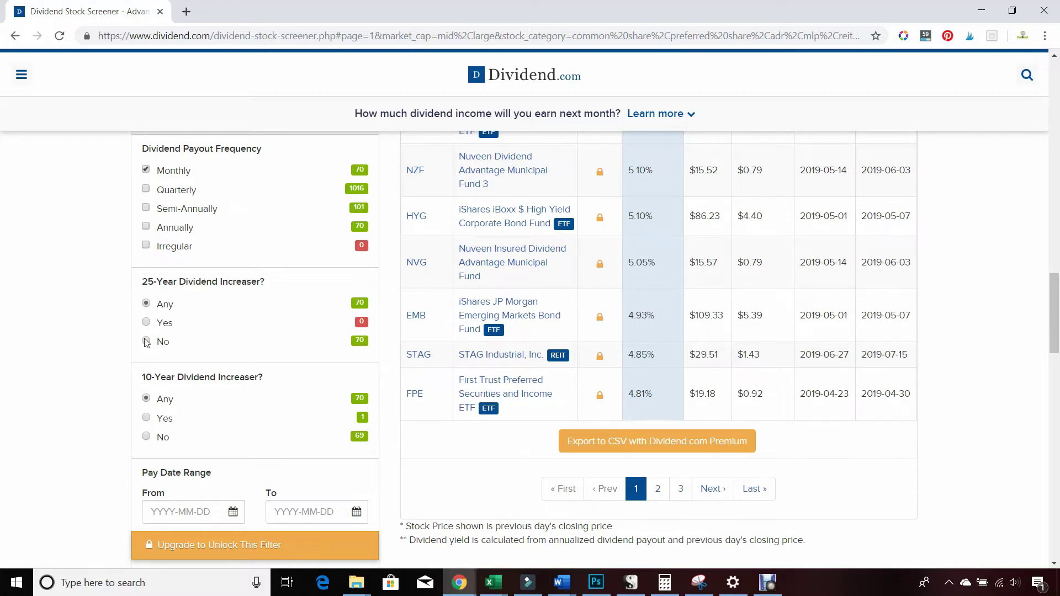
{"action": "left_click", "coordinate": [146, 189]}
{"action": "left_click", "coordinate": [146, 208]}
{"action": "left_click", "coordinate": [146, 227]}
{"action": "left_click", "coordinate": [146, 245]}
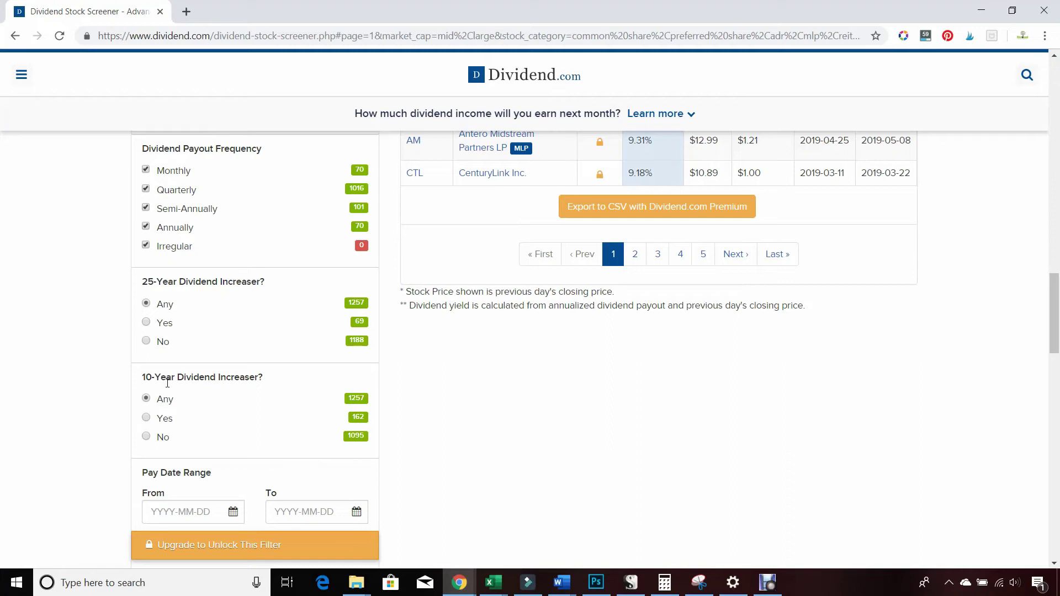
Step: Limit the screen to 10-year dividend increasers and review the matching companies
{"action": "left_click", "coordinate": [162, 420]}
{"action": "scroll", "coordinate": [236, 466], "scroll_direction": "down", "scroll_amount": 1}
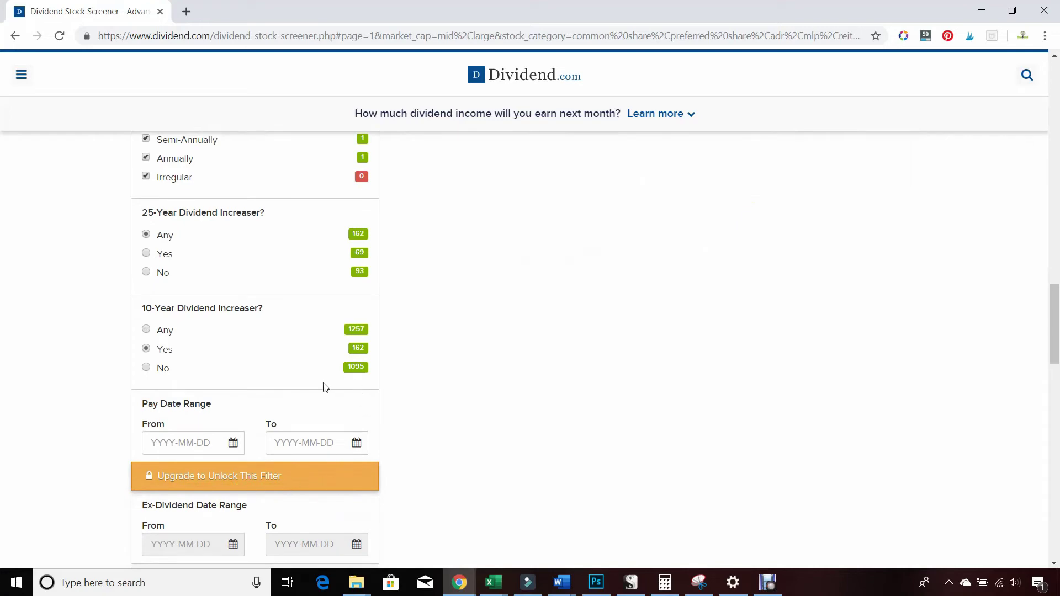
{"action": "scroll", "coordinate": [344, 342], "scroll_direction": "up", "scroll_amount": 5}
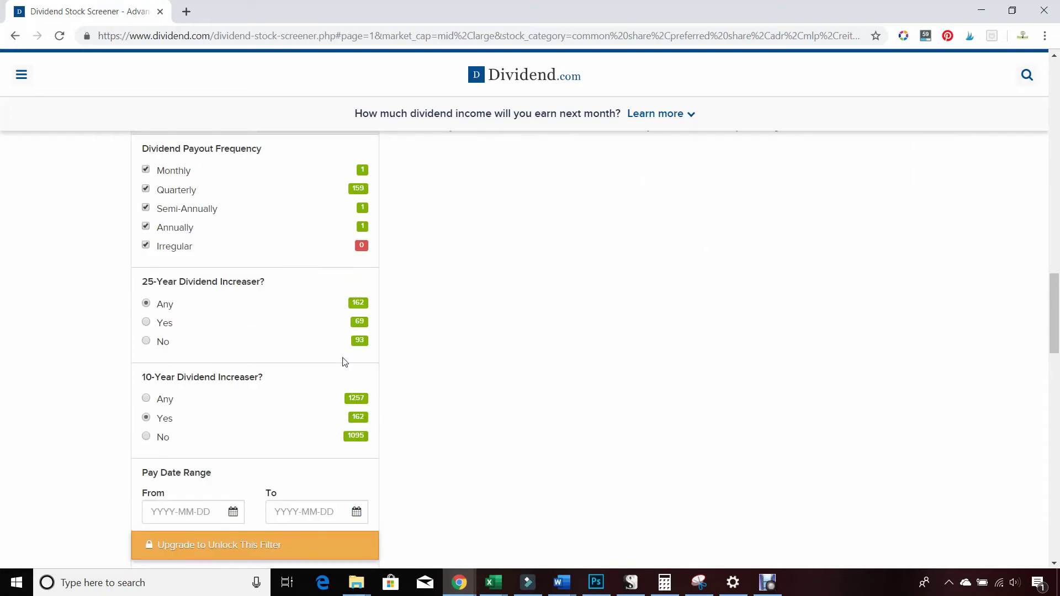
{"action": "scroll", "coordinate": [346, 364], "scroll_direction": "up", "scroll_amount": 6}
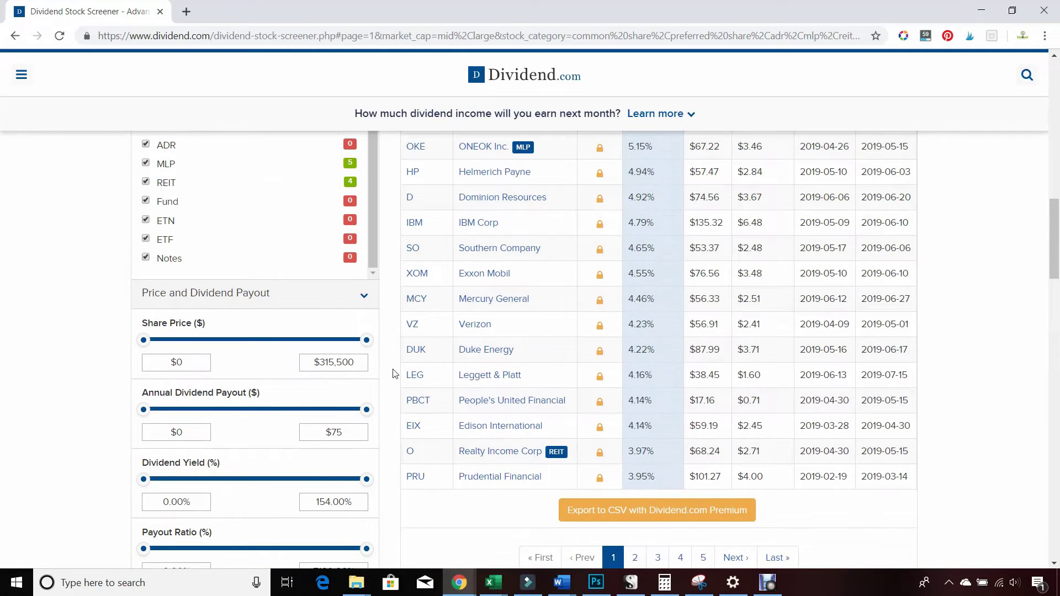
{"action": "scroll", "coordinate": [445, 352], "scroll_direction": "up", "scroll_amount": 3}
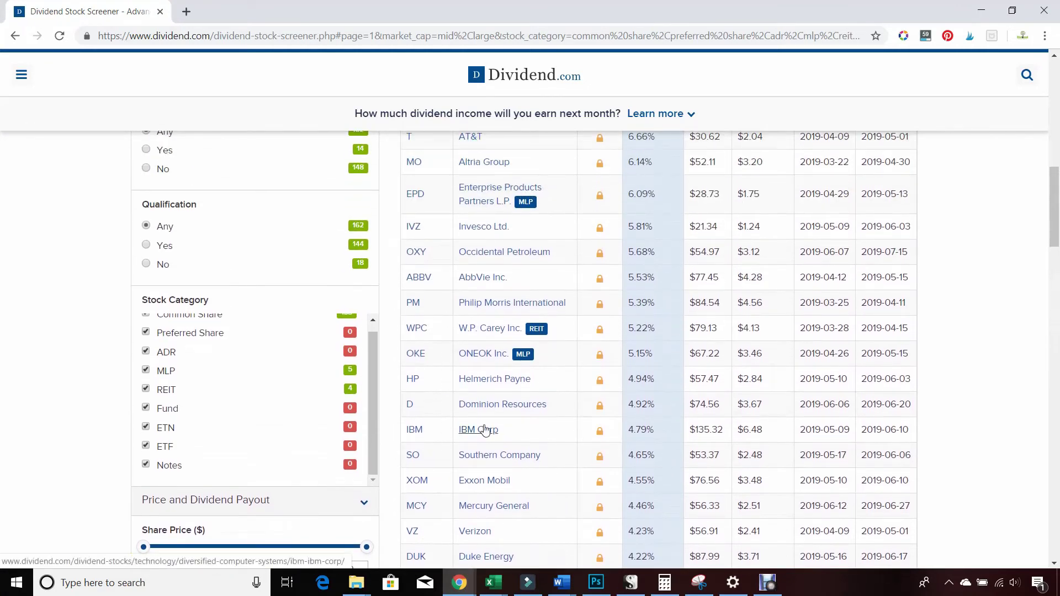
{"action": "scroll", "coordinate": [485, 432], "scroll_direction": "down", "scroll_amount": 1}
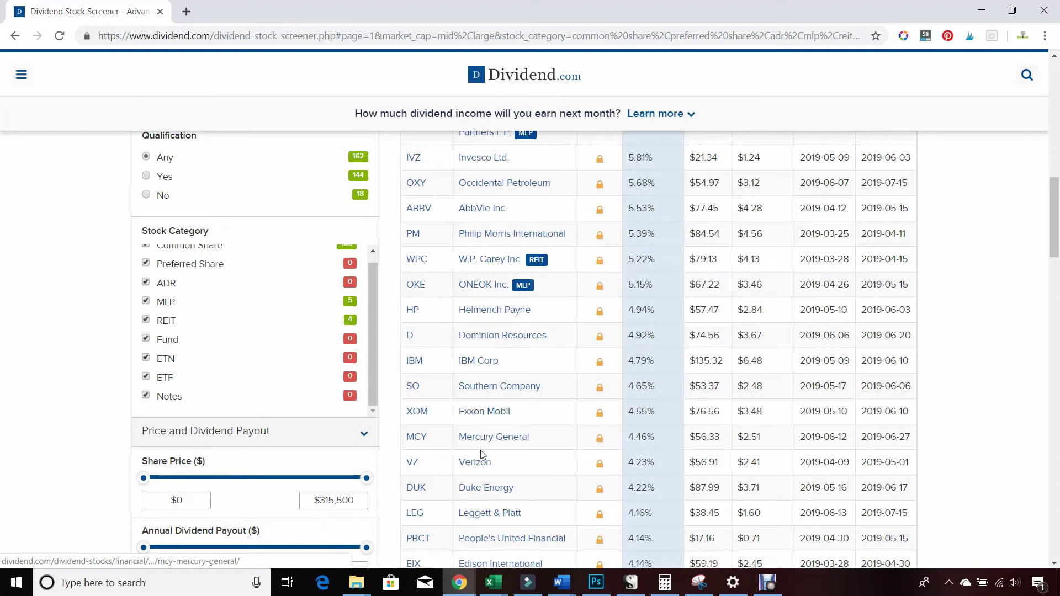
{"action": "scroll", "coordinate": [475, 455], "scroll_direction": "up", "scroll_amount": 5}
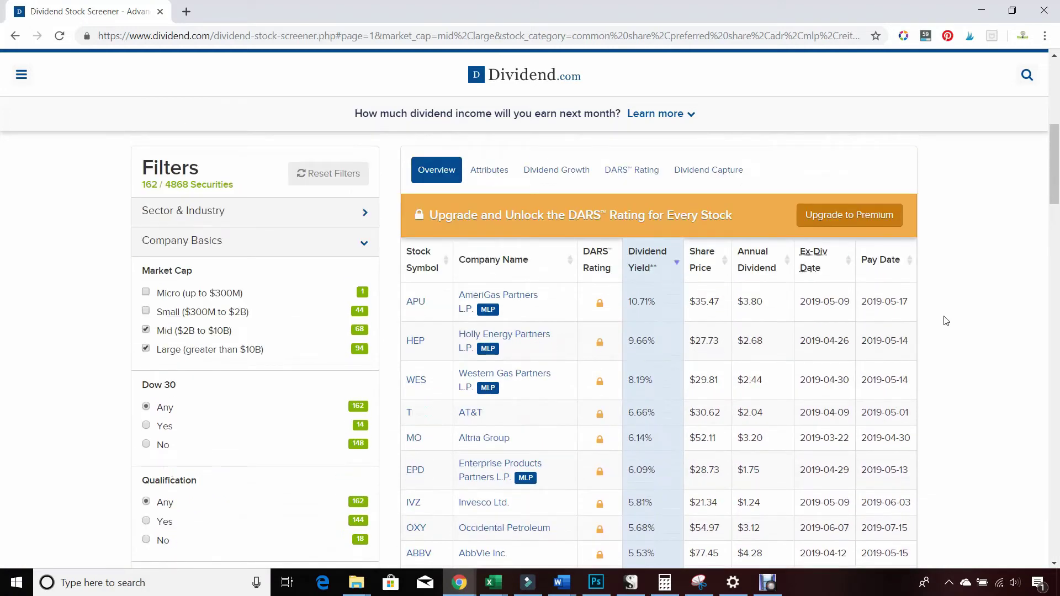
Step: Examine the yields, share prices and annual dividends of the listed dividend increasers alongside the active filters
{"action": "scroll", "coordinate": [947, 321], "scroll_direction": "down", "scroll_amount": 1}
{"action": "scroll", "coordinate": [911, 287], "scroll_direction": "down", "scroll_amount": 5}
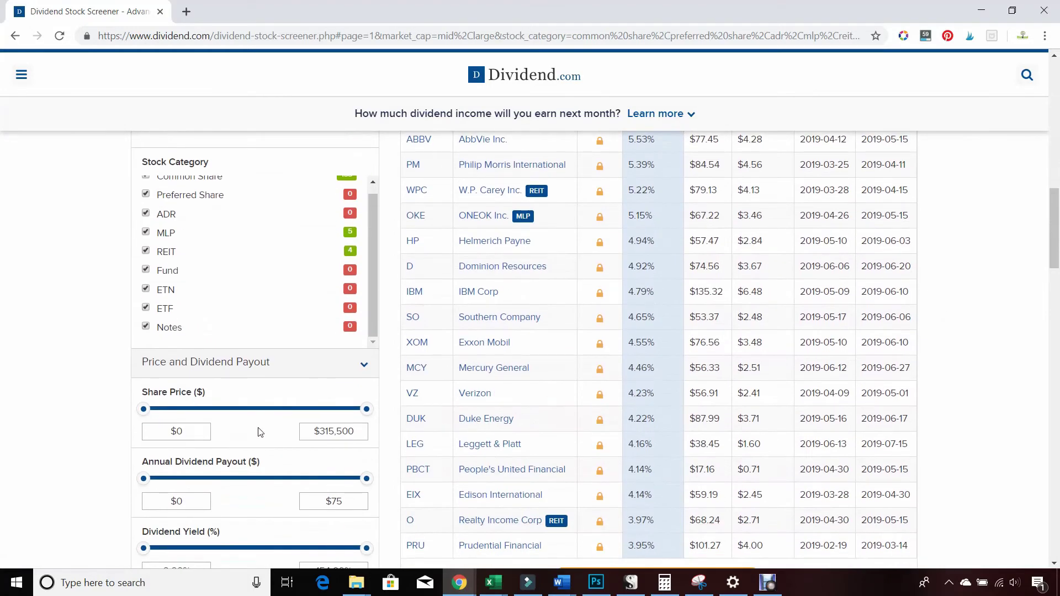
{"action": "scroll", "coordinate": [110, 407], "scroll_direction": "down", "scroll_amount": 2}
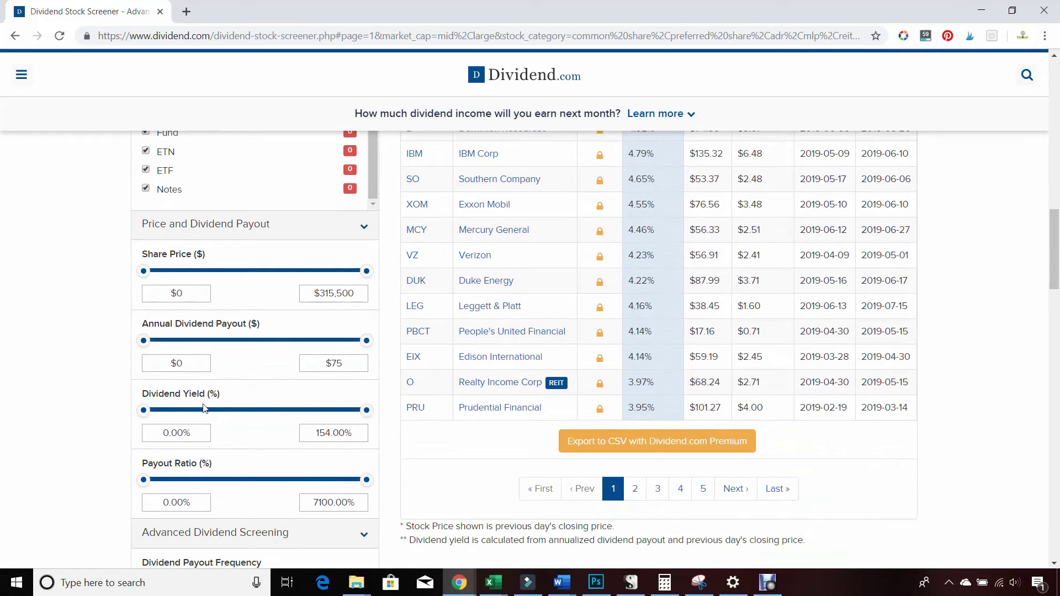
{"action": "scroll", "coordinate": [852, 436], "scroll_direction": "up", "scroll_amount": 7}
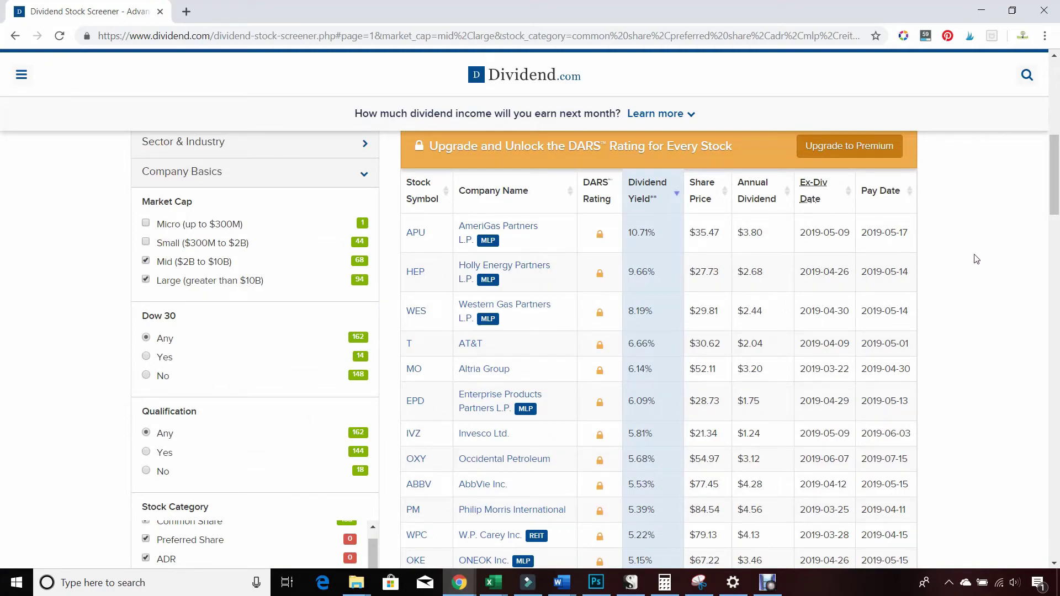
{"action": "scroll", "coordinate": [977, 259], "scroll_direction": "down", "scroll_amount": 15}
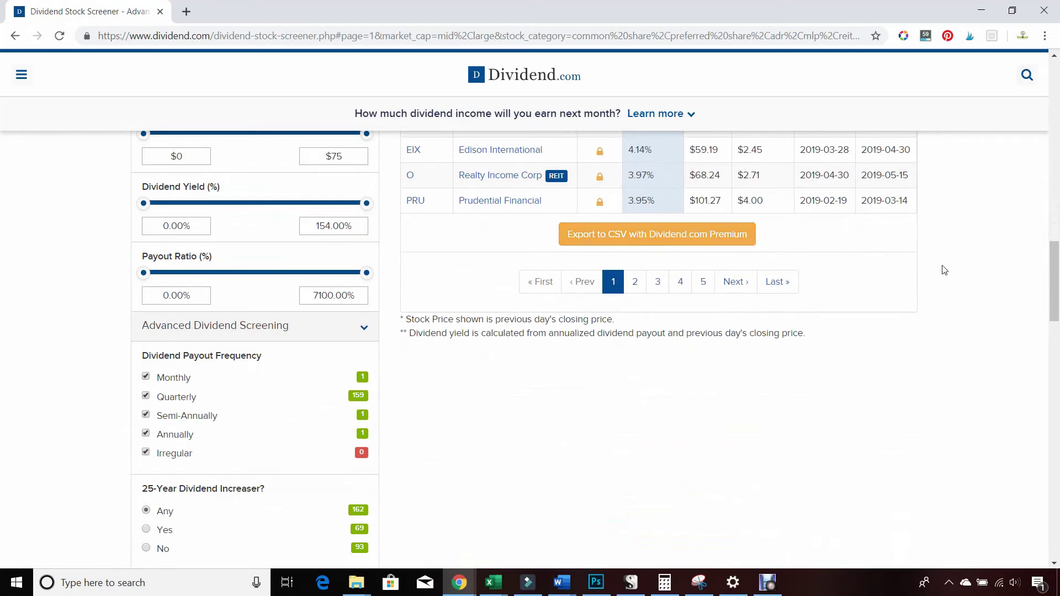
{"action": "scroll", "coordinate": [919, 251], "scroll_direction": "up", "scroll_amount": 5}
{"action": "scroll", "coordinate": [917, 244], "scroll_direction": "up", "scroll_amount": 6}
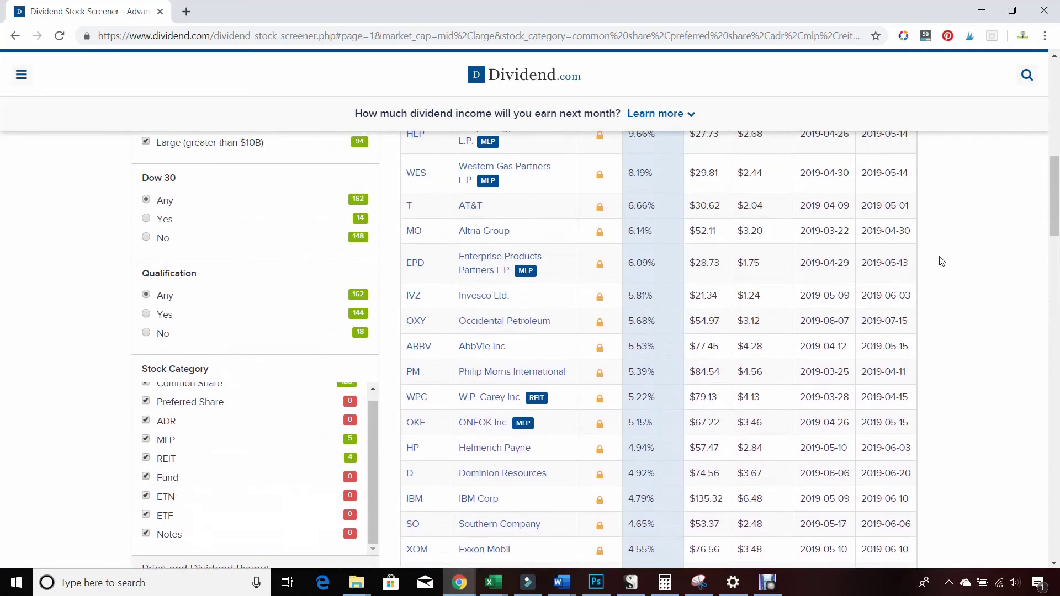
{"action": "scroll", "coordinate": [942, 262], "scroll_direction": "up", "scroll_amount": 3}
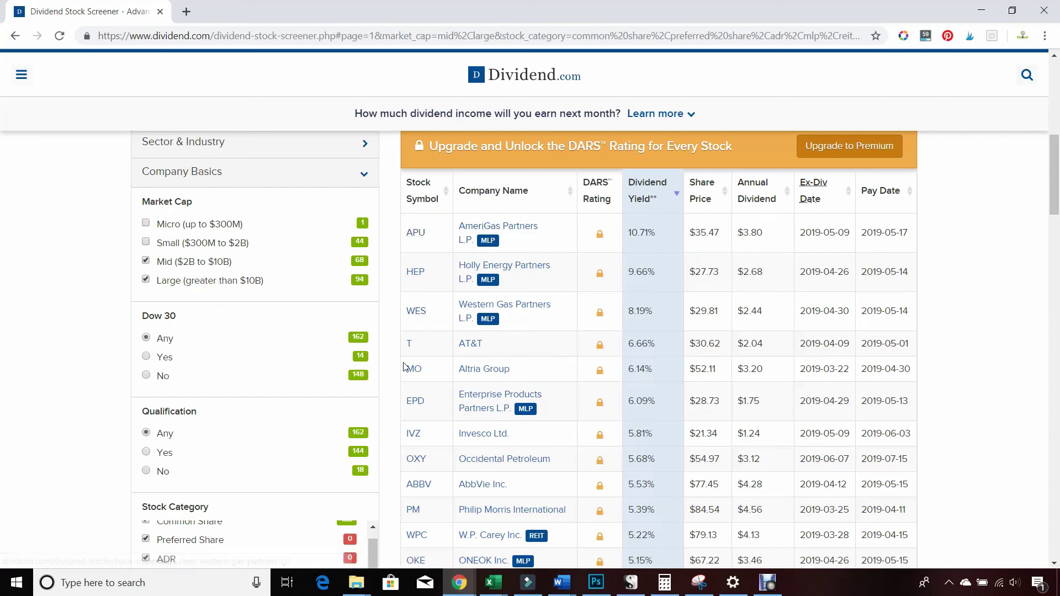
{"action": "scroll", "coordinate": [785, 259], "scroll_direction": "down", "scroll_amount": 1}
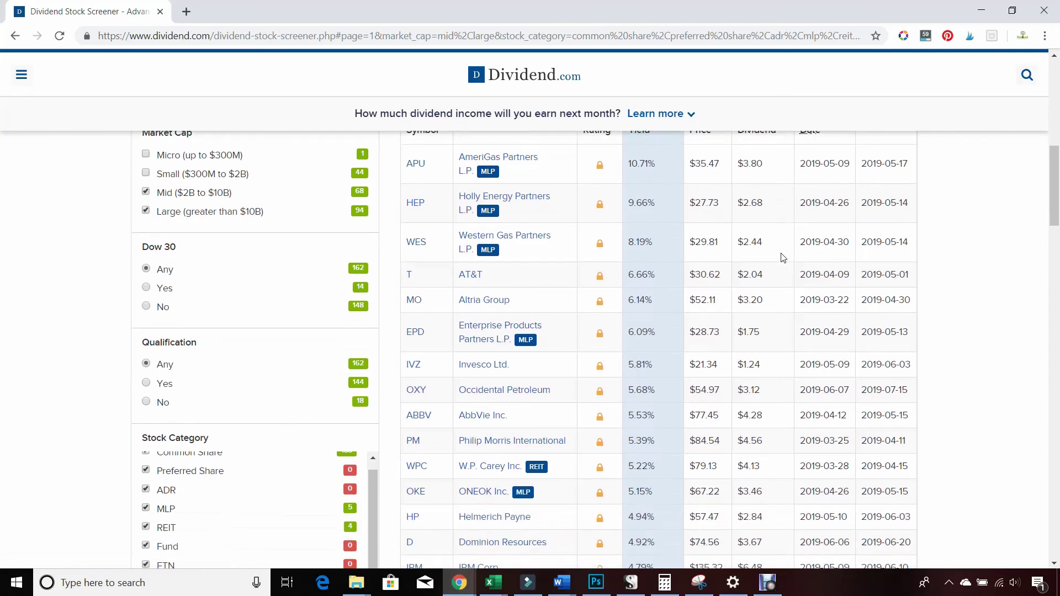